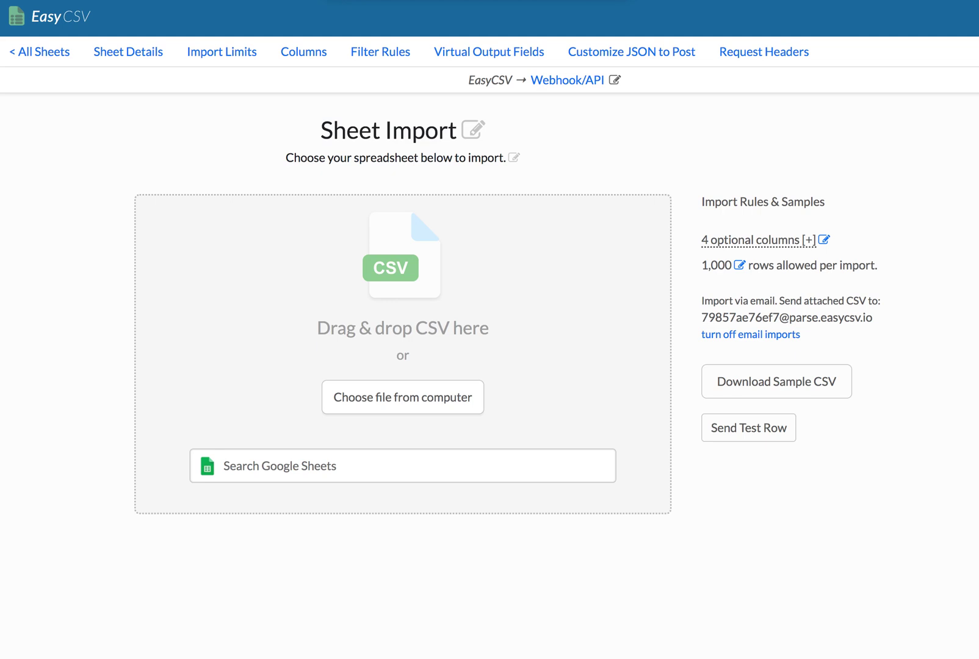
- Expand the optional columns list to show First Name, Last Name, tags and category
{"action": "left_click", "coordinate": [739, 240]}
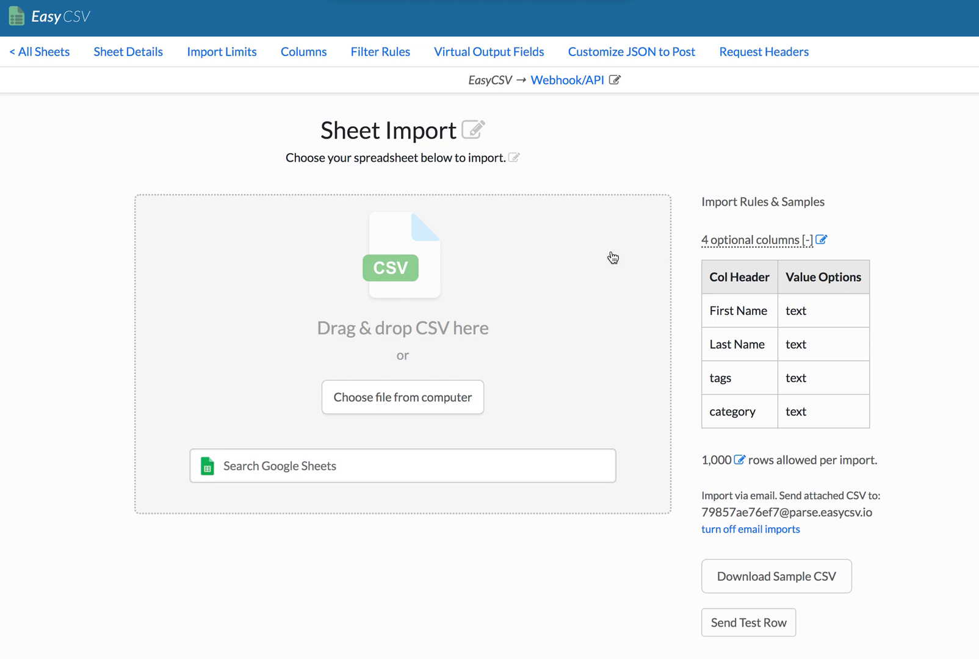
- Start a new virtual output field with the key full_name
{"action": "left_click", "coordinate": [483, 61]}
{"action": "left_click", "coordinate": [267, 228]}
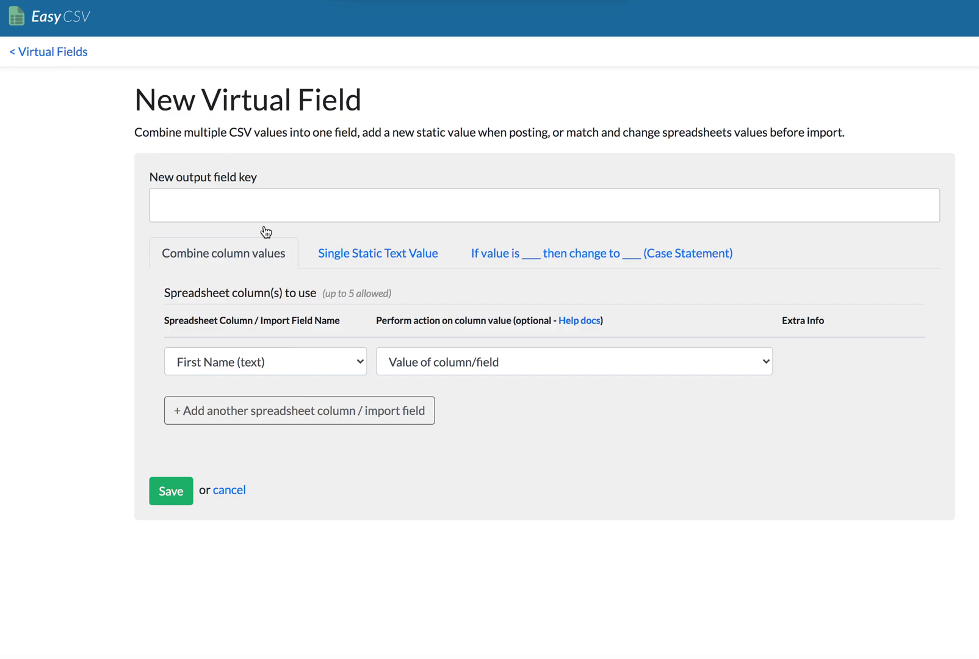
{"action": "left_click", "coordinate": [264, 207]}
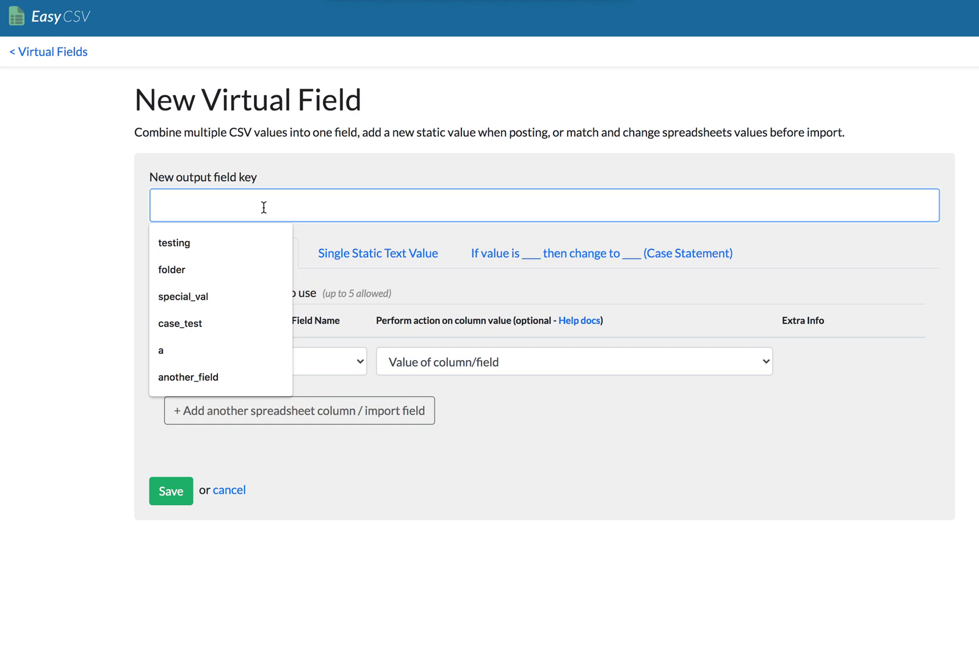
{"action": "type", "text": "full_name"}
{"action": "left_click", "coordinate": [101, 276]}
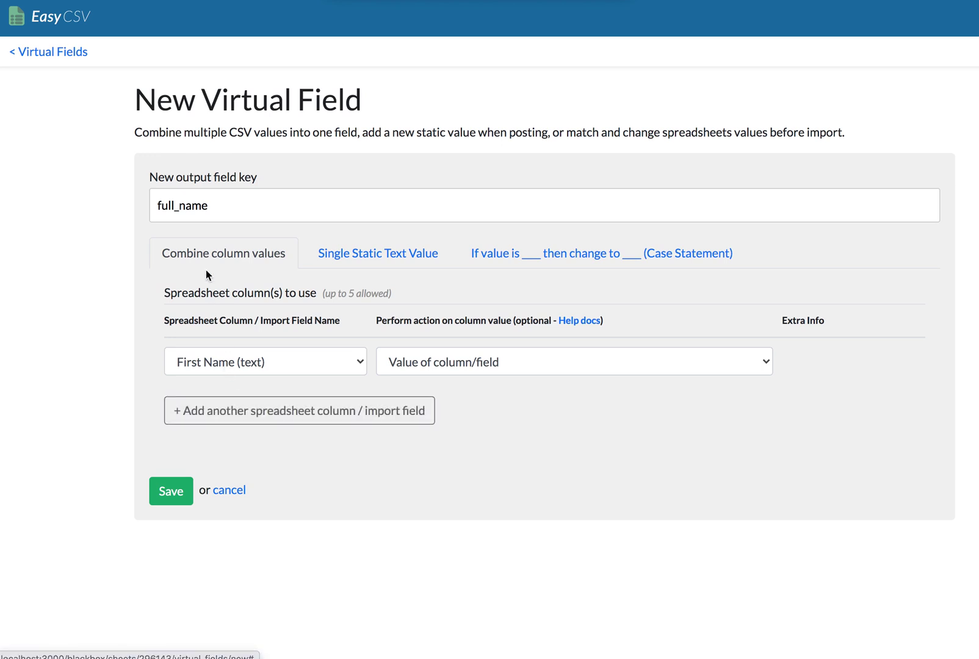
- Combine the First Name column with Last Name as a second column
{"action": "left_click", "coordinate": [370, 259]}
{"action": "left_click", "coordinate": [505, 254]}
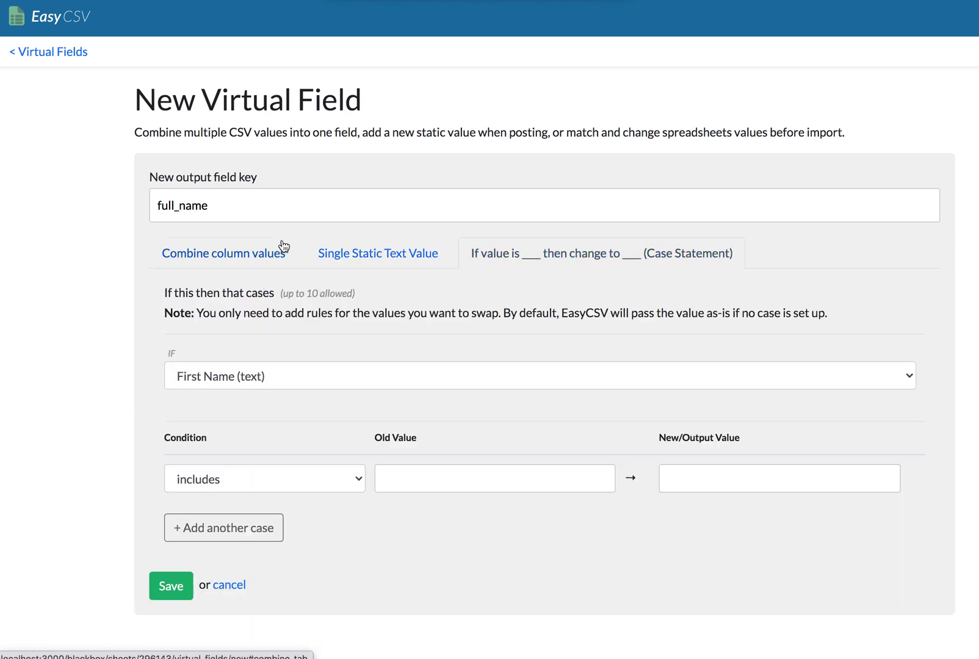
{"action": "left_click", "coordinate": [274, 251]}
{"action": "left_click", "coordinate": [371, 420]}
{"action": "left_click", "coordinate": [339, 410]}
{"action": "left_click", "coordinate": [333, 424]}
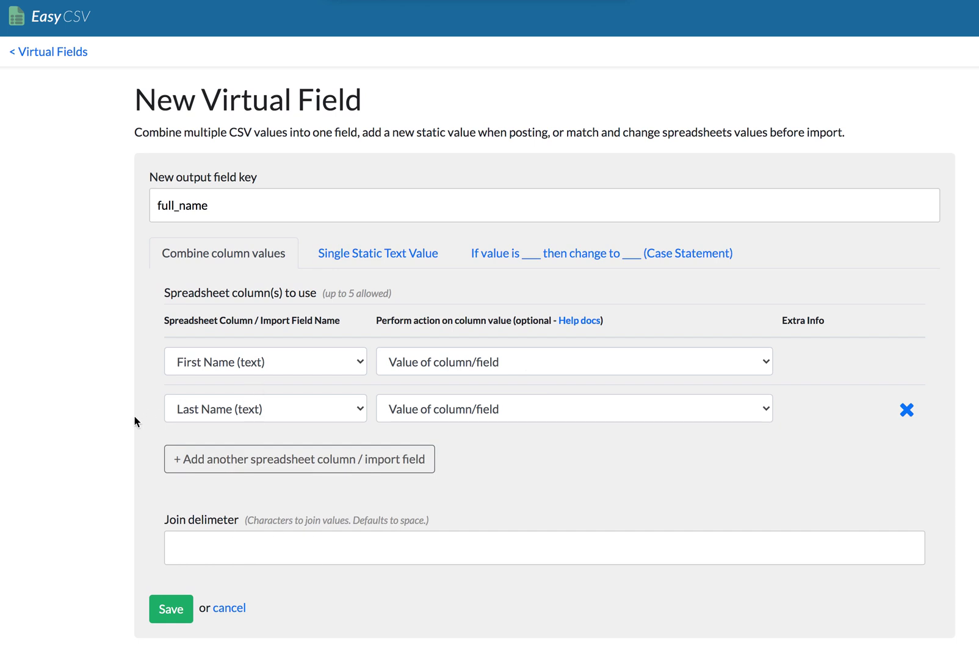
- Leave the join delimiter empty
{"action": "left_click", "coordinate": [268, 541]}
{"action": "type", "text": ", ="}
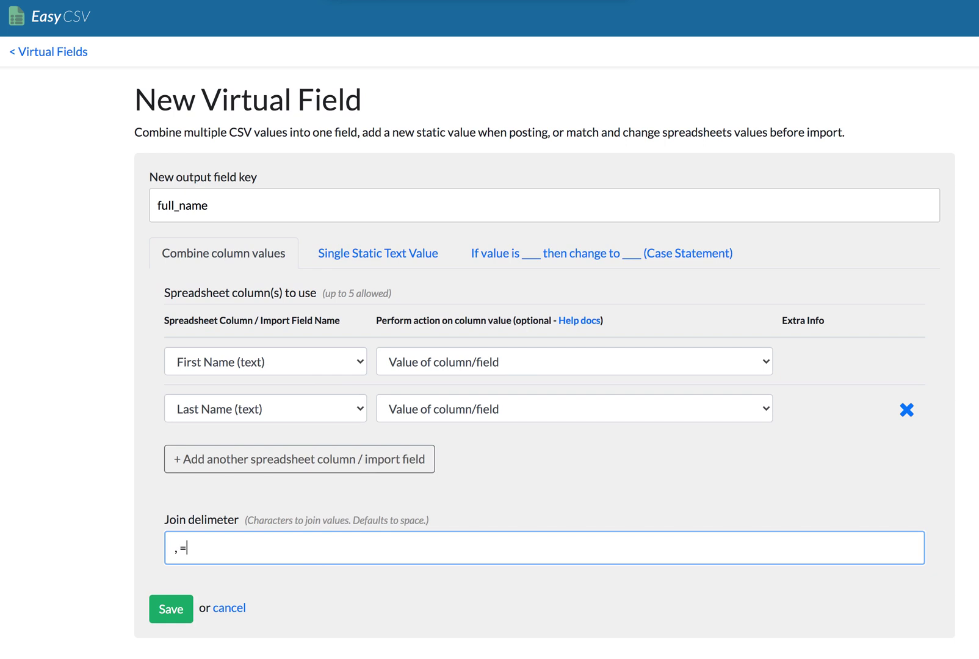
{"action": "key", "text": "BackSpace"}
{"action": "key", "text": "BackSpace"}
{"action": "key", "text": "BackSpace"}
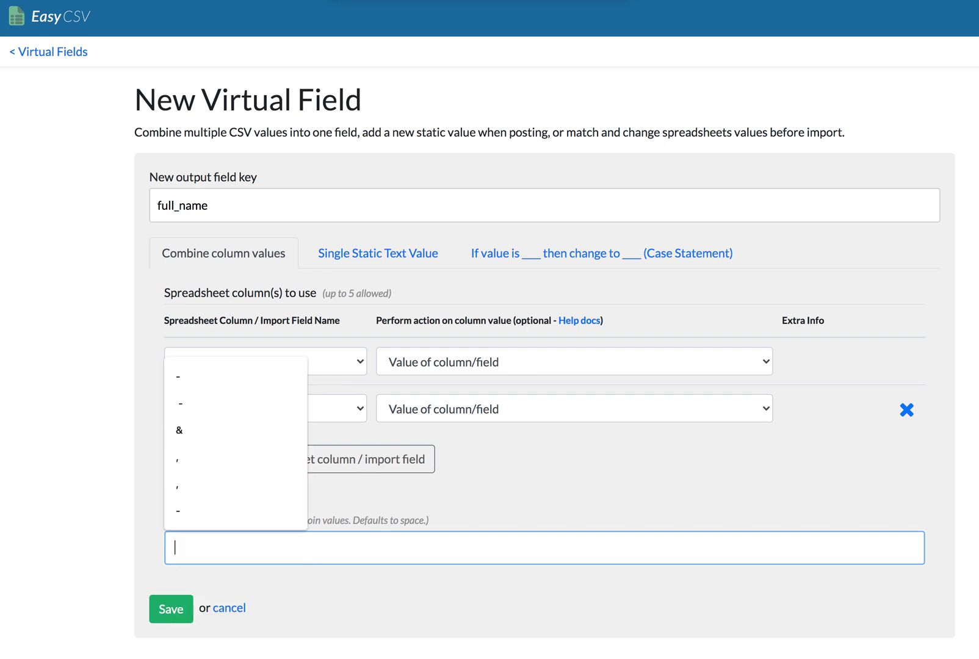
{"action": "left_click", "coordinate": [90, 488]}
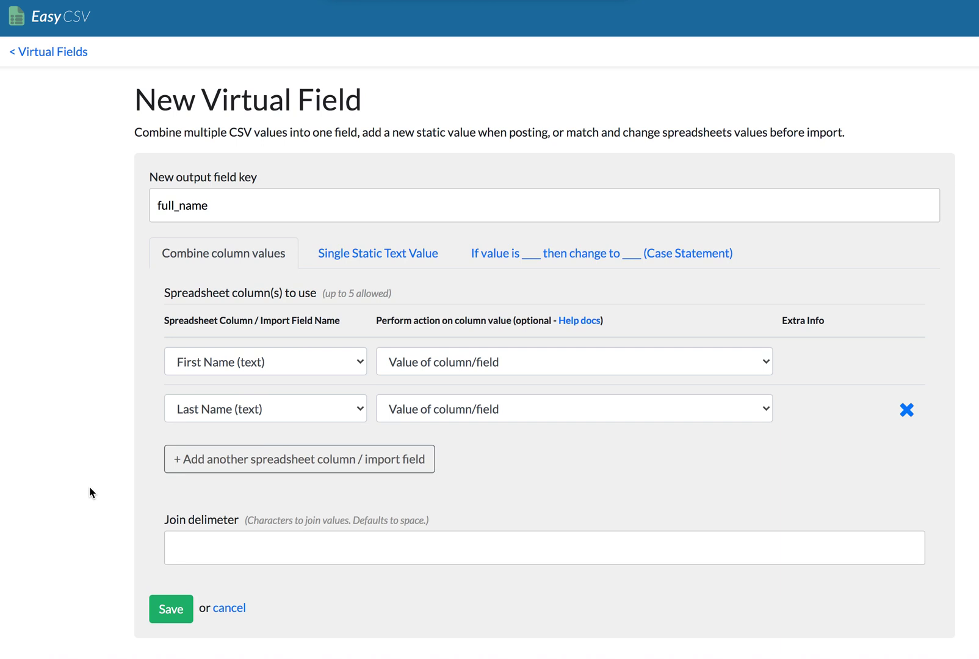
- Save full_name and check that its example output reads 'text text'
{"action": "left_click", "coordinate": [164, 608]}
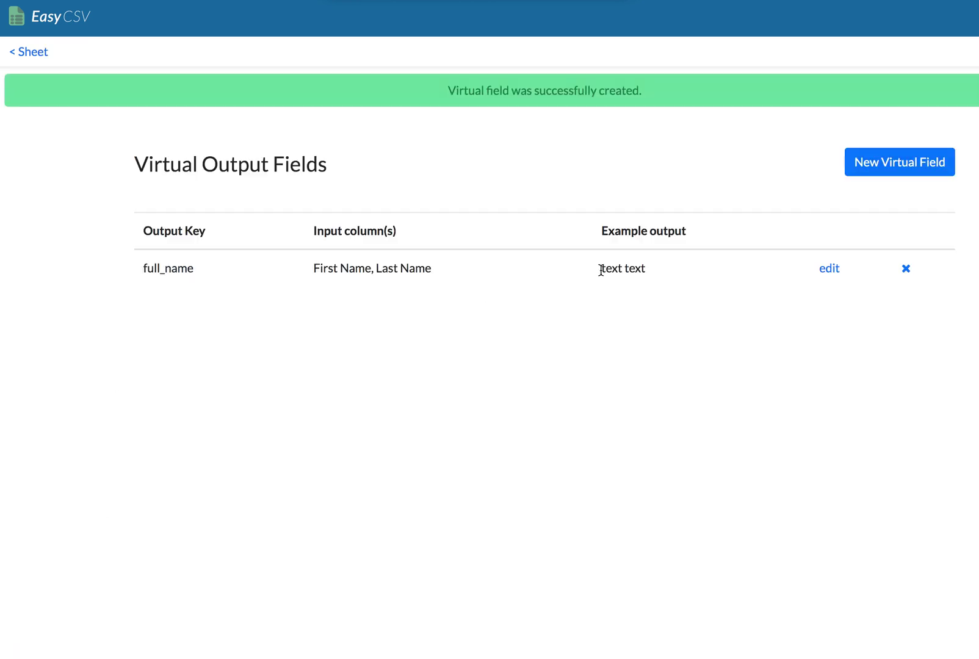
{"action": "left_click_drag", "start_coordinate": [601, 269], "coordinate": [644, 282]}
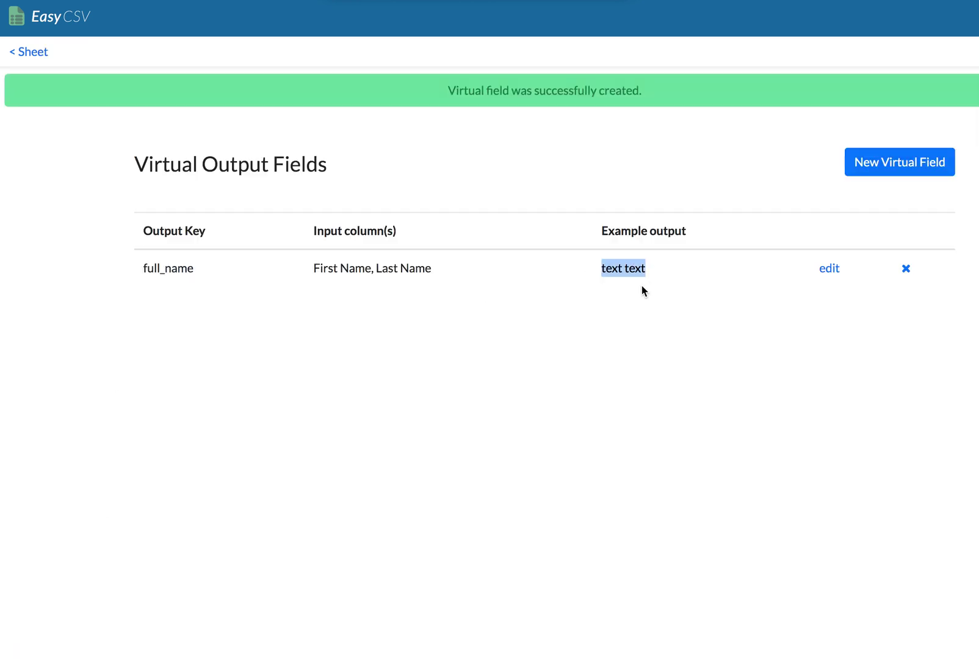
{"action": "left_click", "coordinate": [623, 299]}
{"action": "double_click", "coordinate": [182, 272]}
{"action": "left_click", "coordinate": [105, 304]}
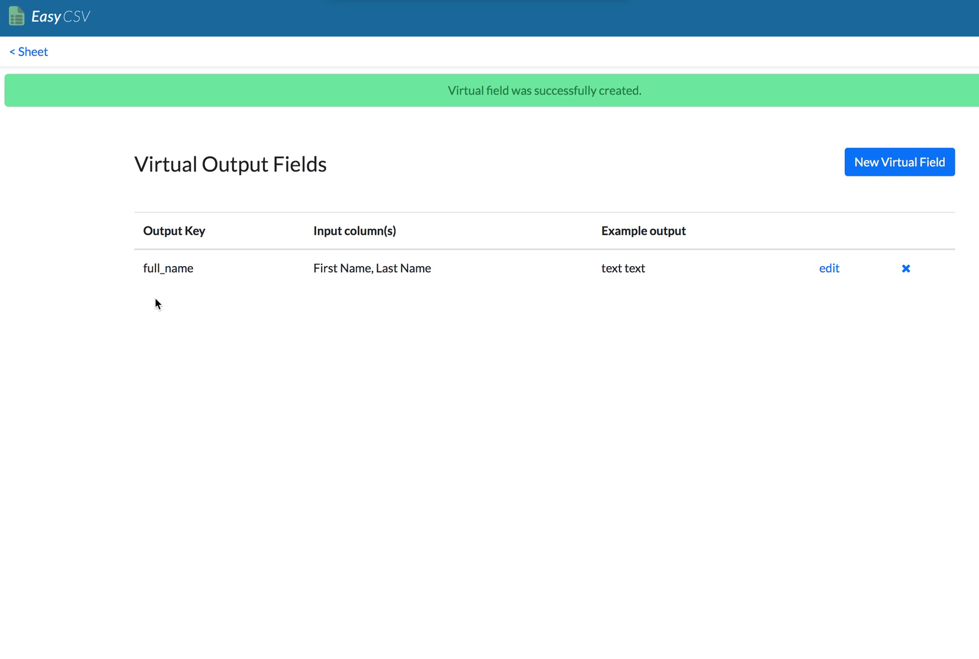
{"action": "double_click", "coordinate": [164, 274]}
{"action": "left_click", "coordinate": [171, 308]}
{"action": "left_click", "coordinate": [876, 166]}
- Name the new field's key tags and use the tags column as its source
{"action": "left_click", "coordinate": [300, 208]}
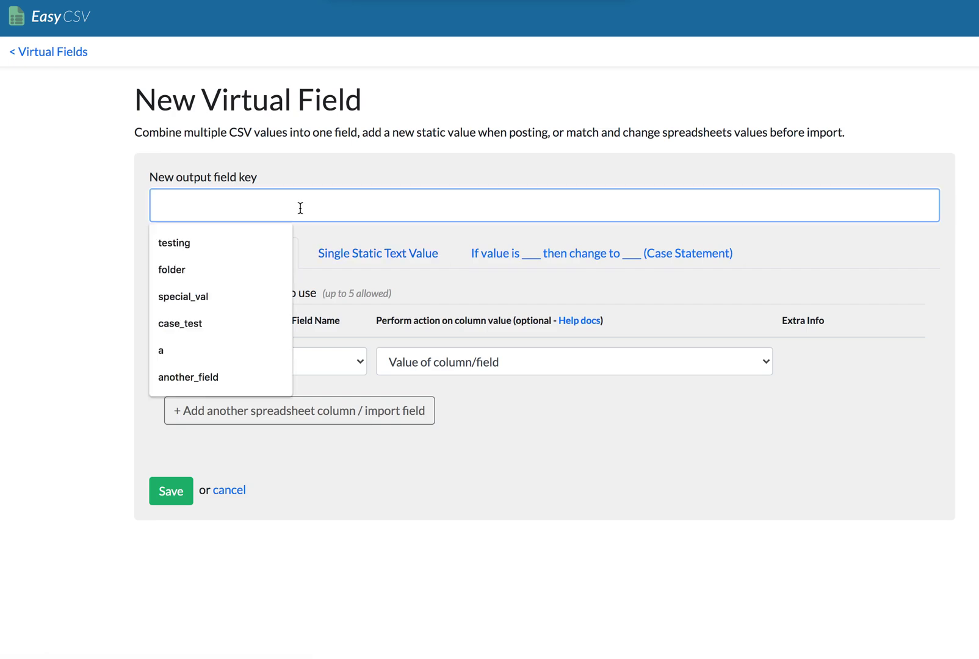
{"action": "type", "text": "tags"}
{"action": "left_click", "coordinate": [80, 245]}
{"action": "left_click", "coordinate": [193, 365]}
{"action": "left_click", "coordinate": [201, 394]}
- Extract the 5th value from the comma-separated list and save the field
{"action": "left_click", "coordinate": [422, 362]}
{"action": "scroll", "coordinate": [456, 400], "scroll_direction": "down", "scroll_amount": 4}
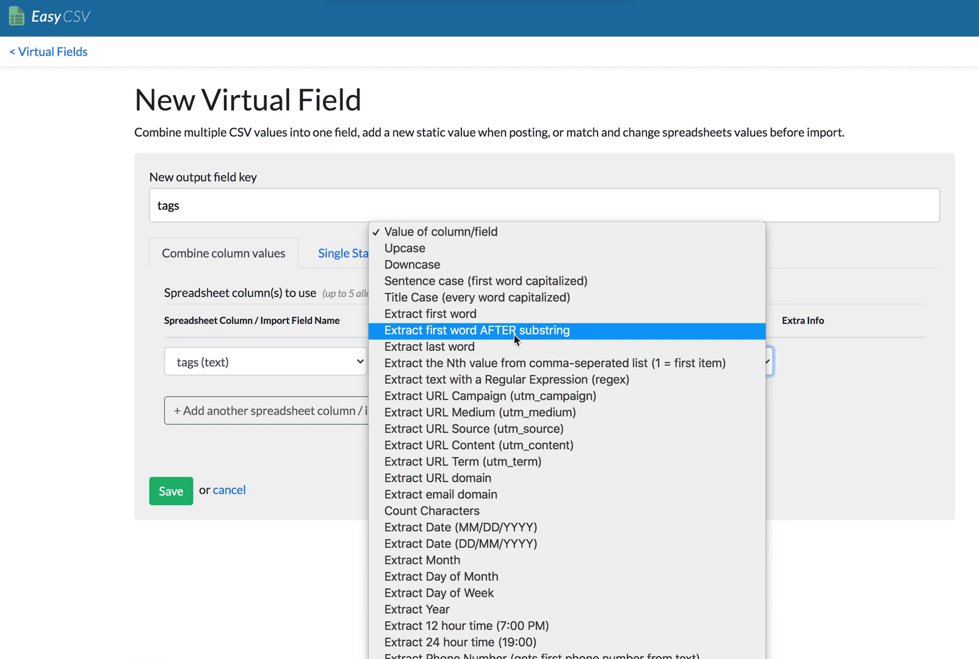
{"action": "left_click", "coordinate": [514, 335]}
{"action": "left_click", "coordinate": [828, 361]}
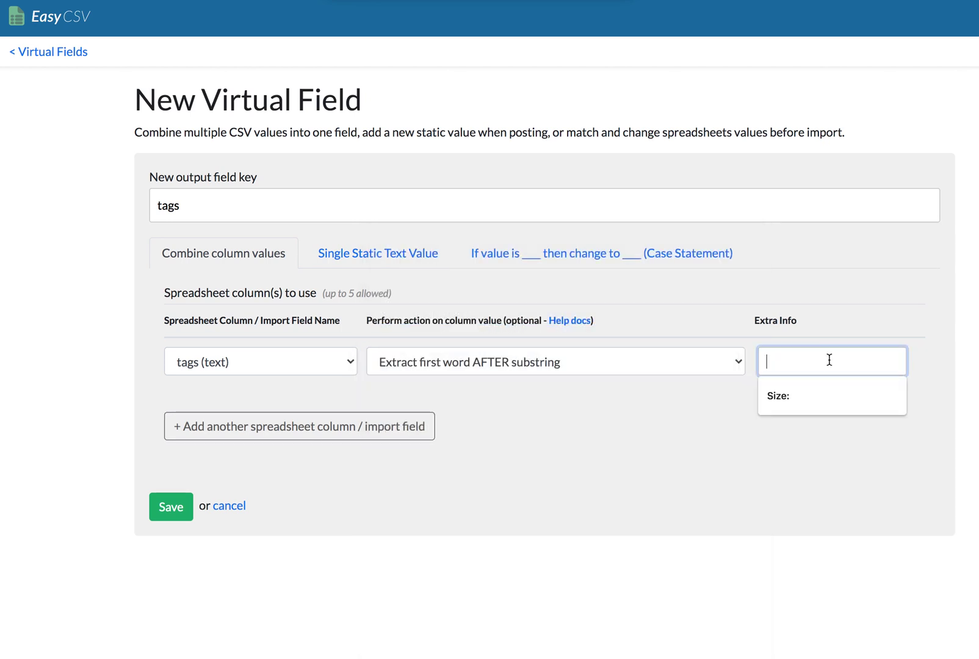
{"action": "left_click", "coordinate": [663, 363]}
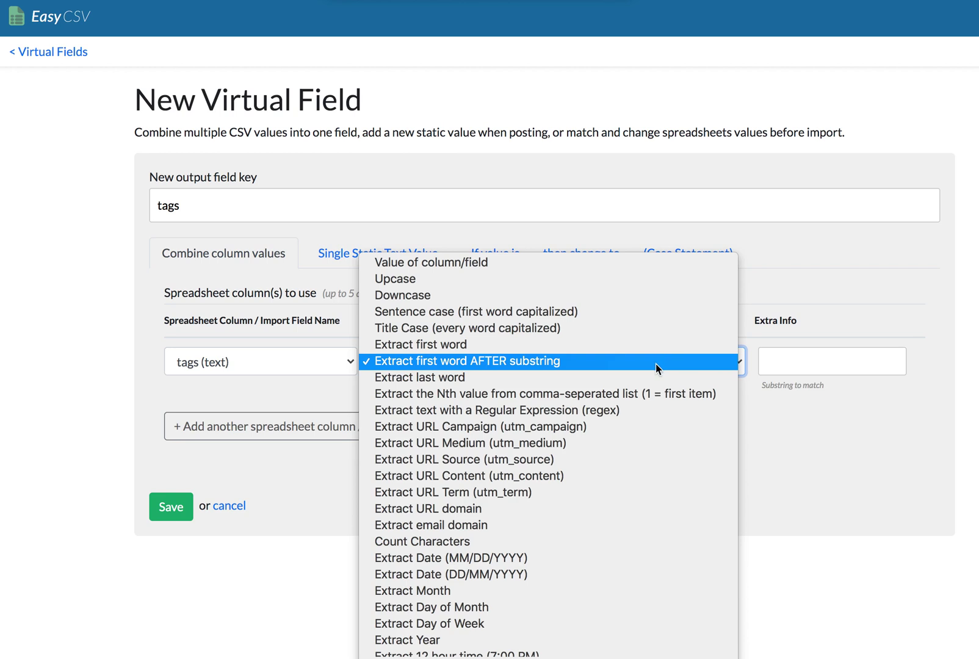
{"action": "left_click", "coordinate": [647, 394]}
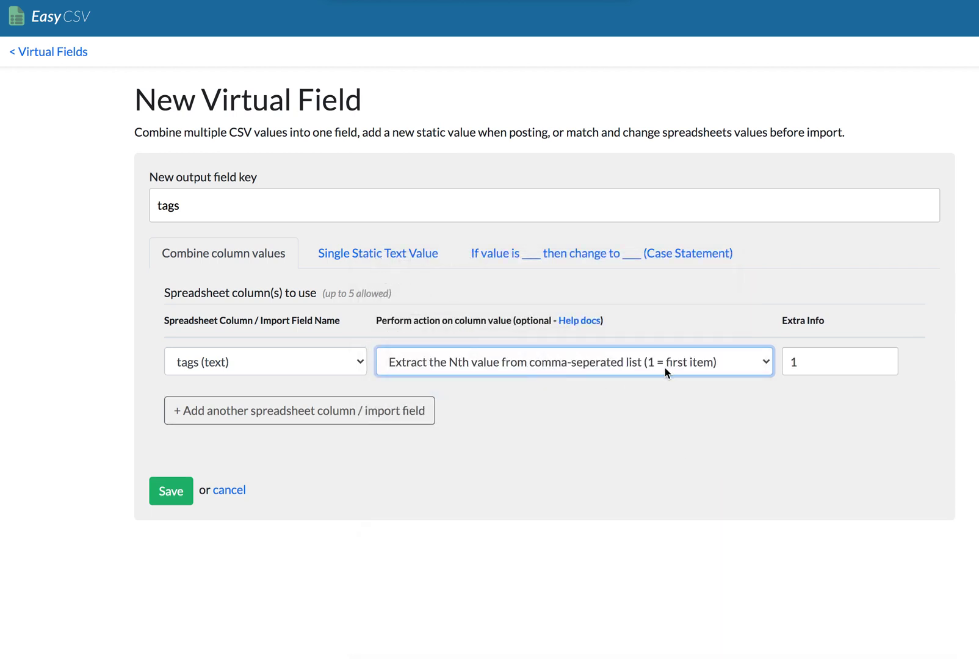
{"action": "left_click", "coordinate": [808, 364]}
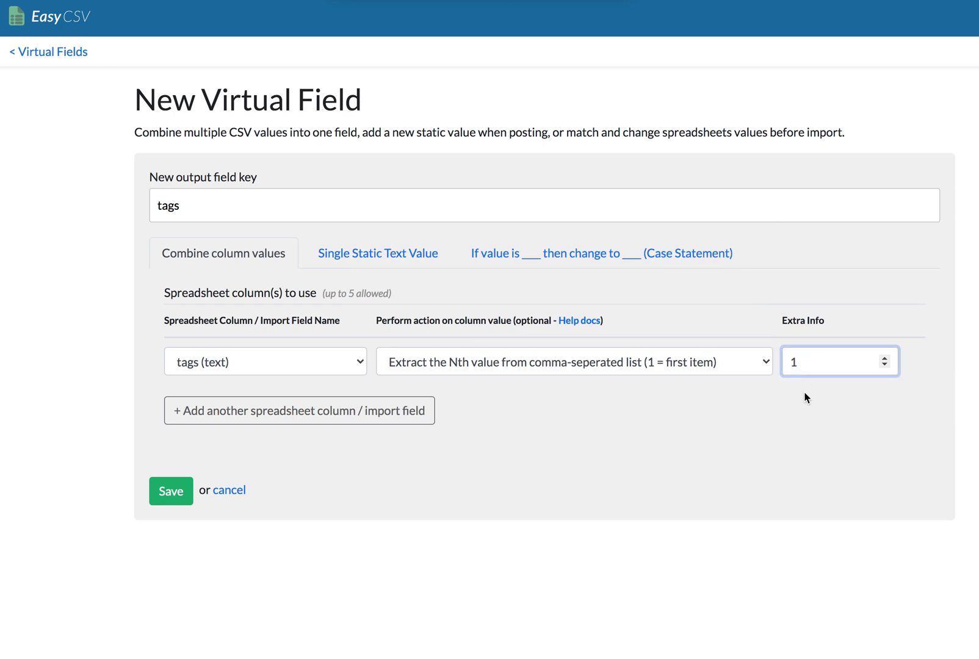
{"action": "double_click", "coordinate": [789, 361]}
{"action": "type", "text": "5"}
{"action": "left_click", "coordinate": [782, 448]}
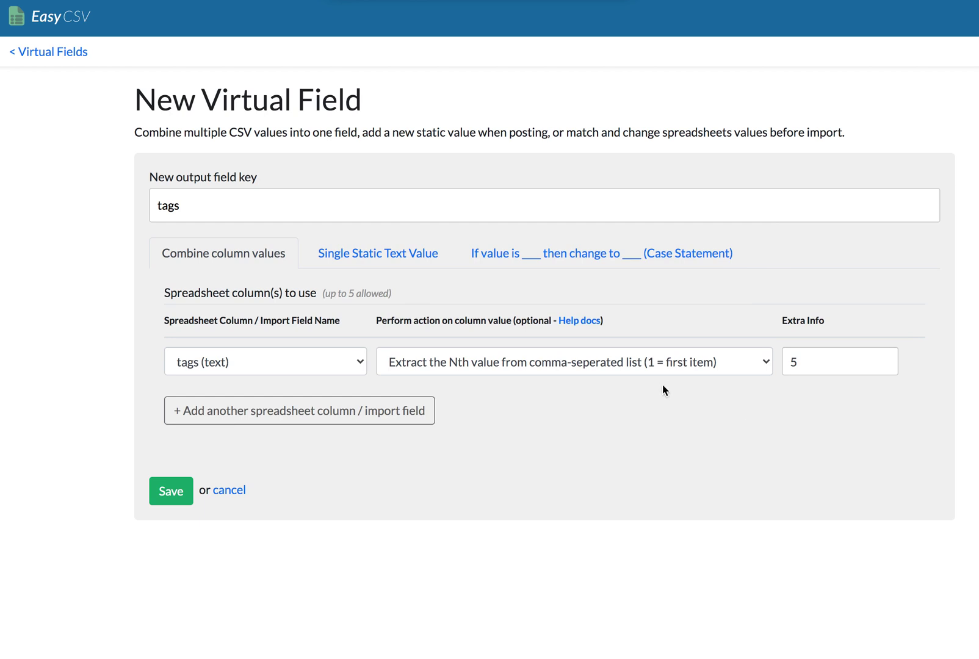
{"action": "left_click", "coordinate": [156, 489]}
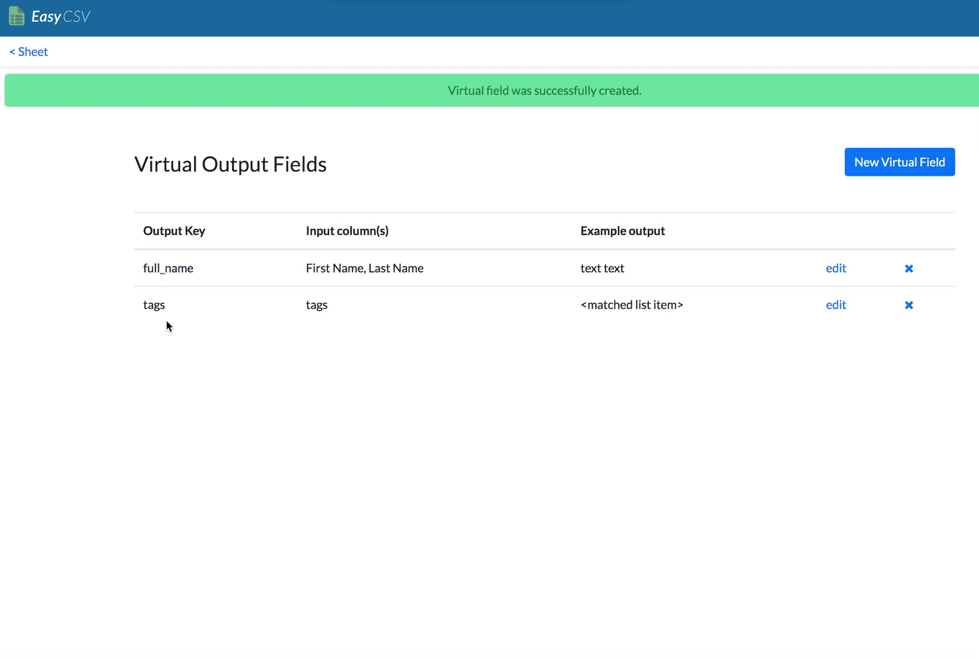
- Change the tags field's output key to last_tag and save it
{"action": "double_click", "coordinate": [156, 300]}
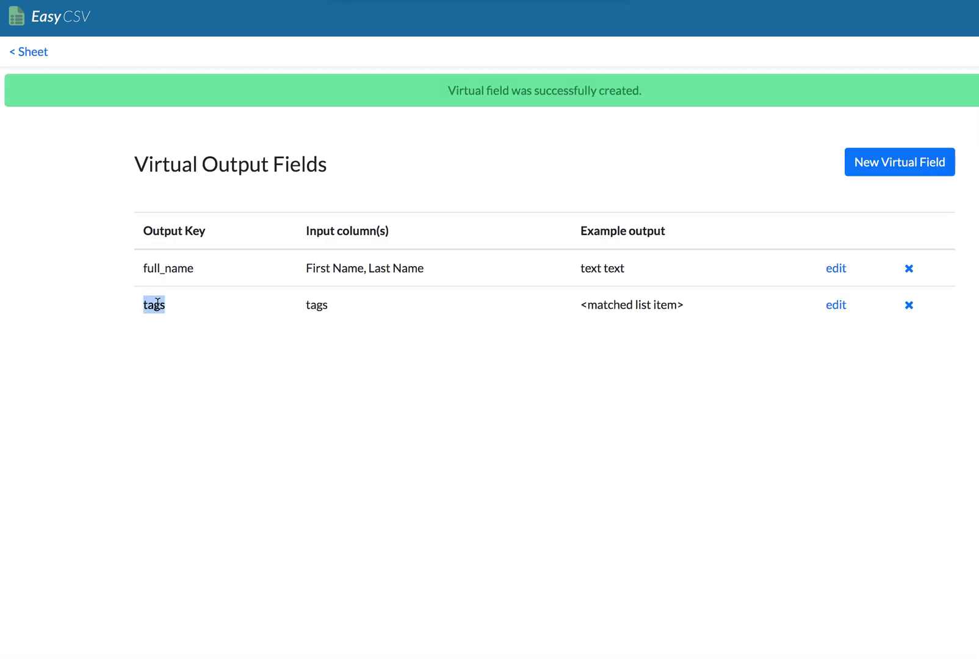
{"action": "left_click", "coordinate": [836, 305]}
{"action": "left_click", "coordinate": [200, 179]}
{"action": "double_click", "coordinate": [200, 178]}
{"action": "type", "text": "last_tag"}
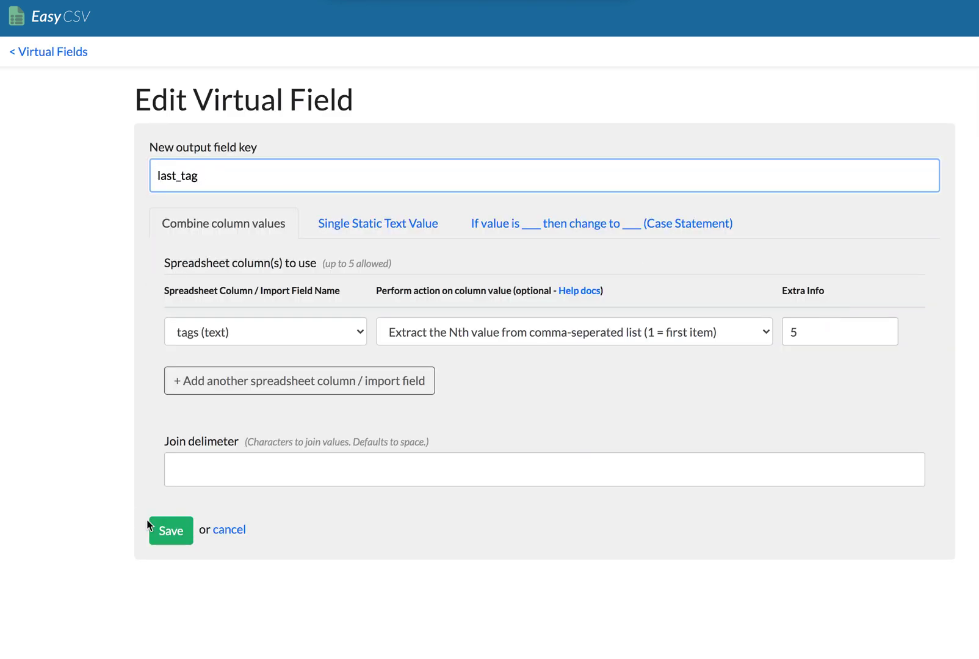
{"action": "left_click", "coordinate": [160, 526]}
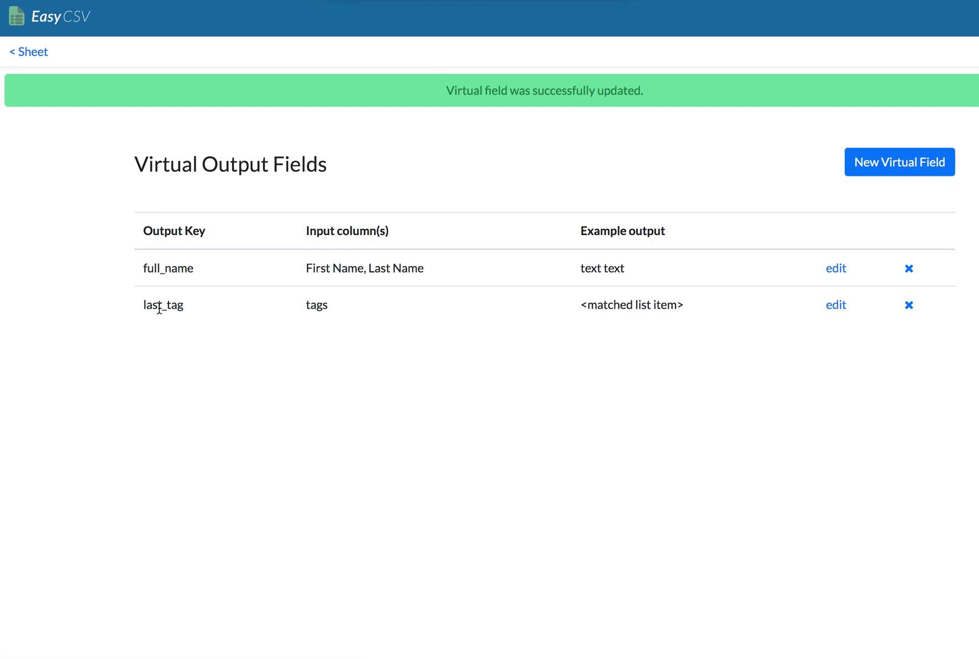
{"action": "double_click", "coordinate": [164, 270]}
{"action": "left_click", "coordinate": [619, 313]}
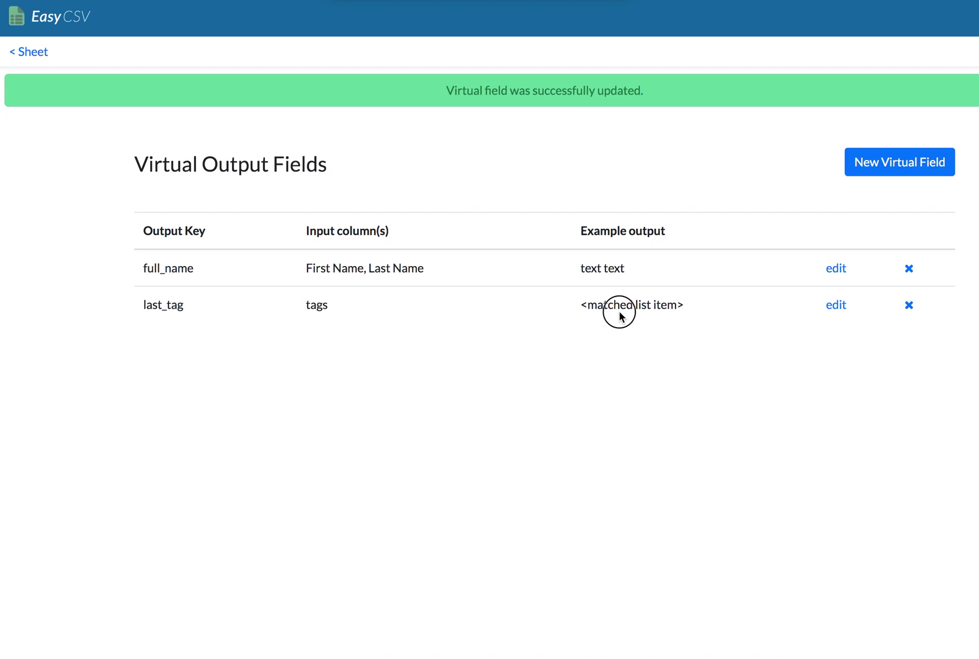
- Start another virtual field with the key public
{"action": "left_click", "coordinate": [881, 170]}
{"action": "left_click", "coordinate": [330, 207]}
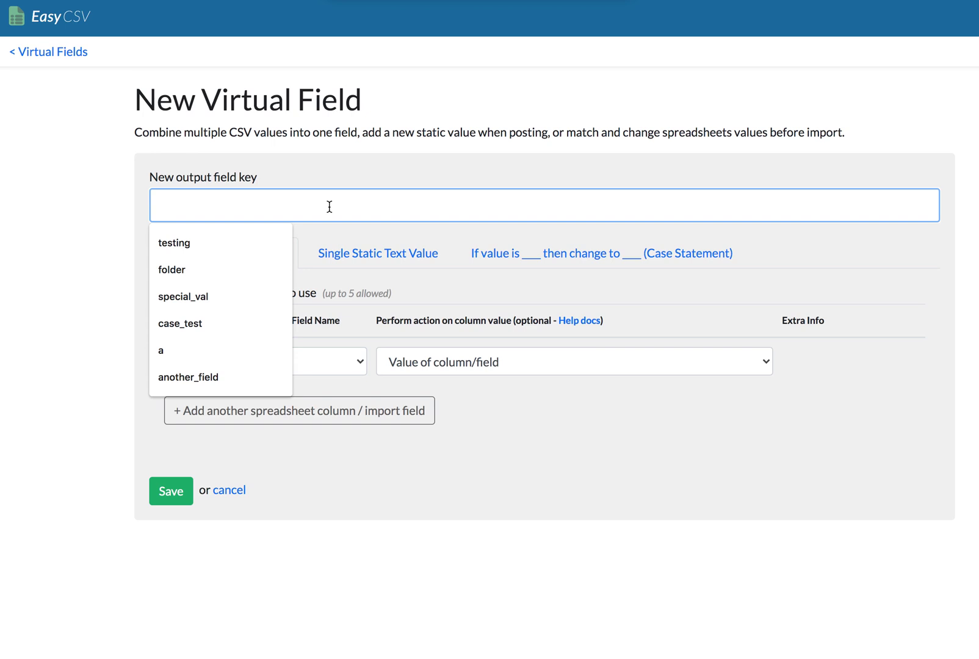
{"action": "left_click", "coordinate": [172, 245]}
{"action": "double_click", "coordinate": [191, 205]}
{"action": "type", "text": "public"}
{"action": "left_click", "coordinate": [71, 246]}
- Give public the single static value false and save it
{"action": "left_click", "coordinate": [423, 263]}
{"action": "left_click", "coordinate": [408, 320]}
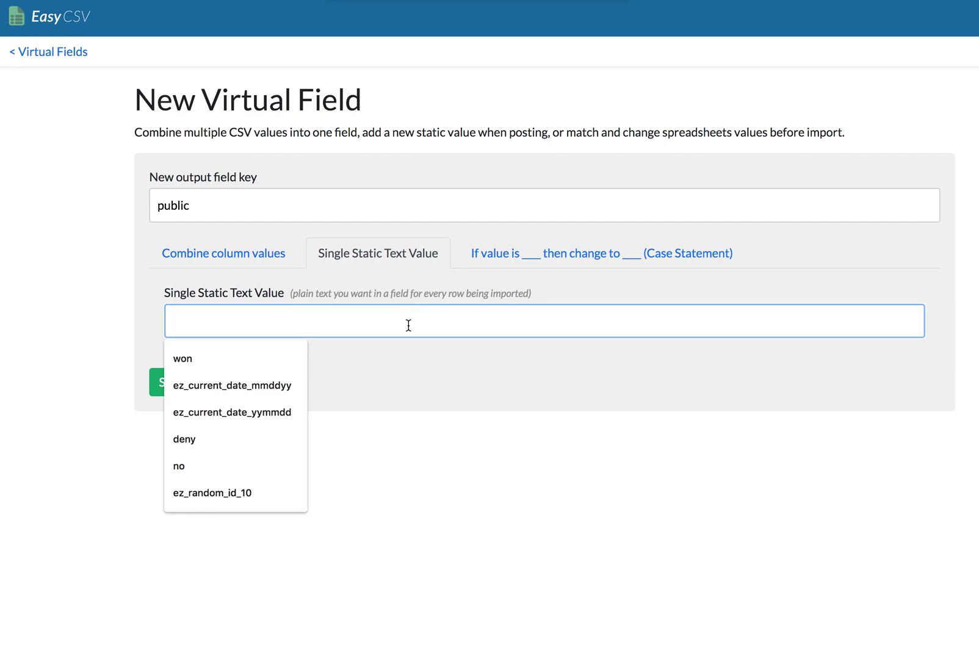
{"action": "type", "text": "false"}
{"action": "left_click", "coordinate": [109, 318]}
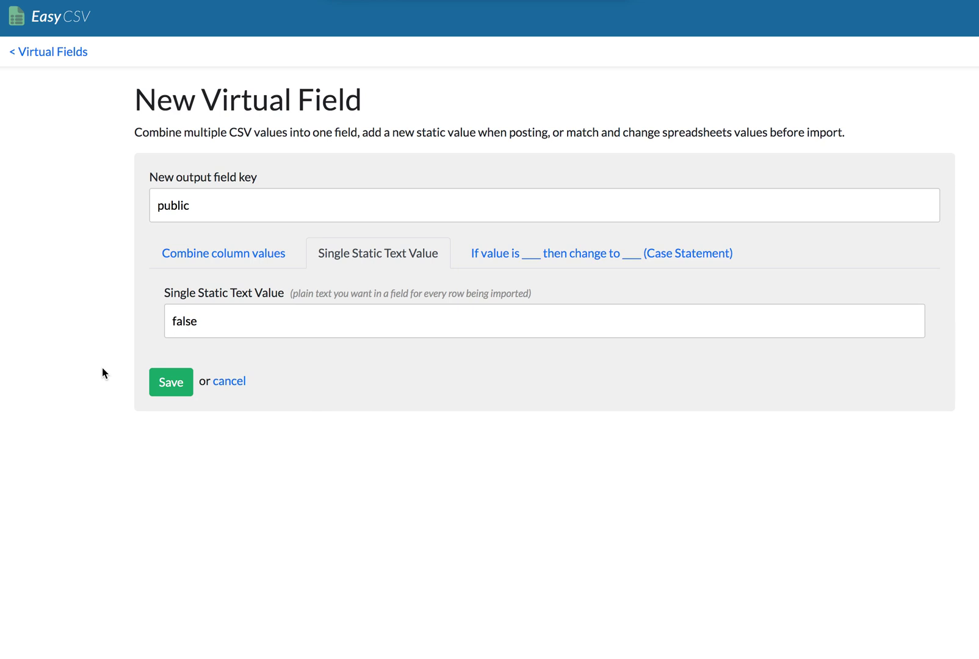
{"action": "left_click", "coordinate": [176, 383]}
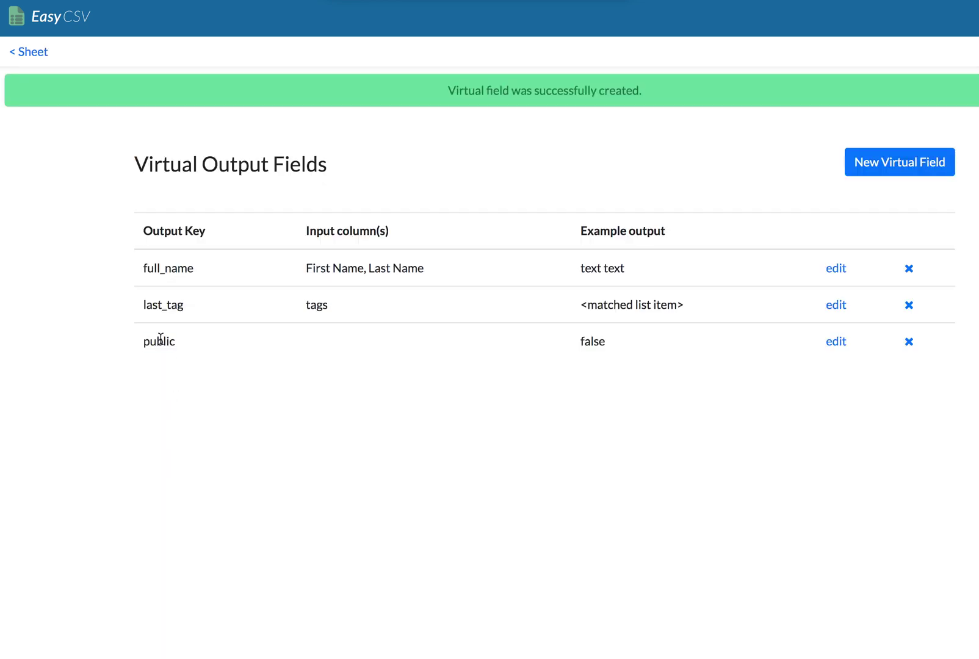
{"action": "left_click", "coordinate": [300, 437]}
{"action": "left_click", "coordinate": [886, 176]}
- Make the new field a case statement testing the category column
{"action": "left_click", "coordinate": [444, 258]}
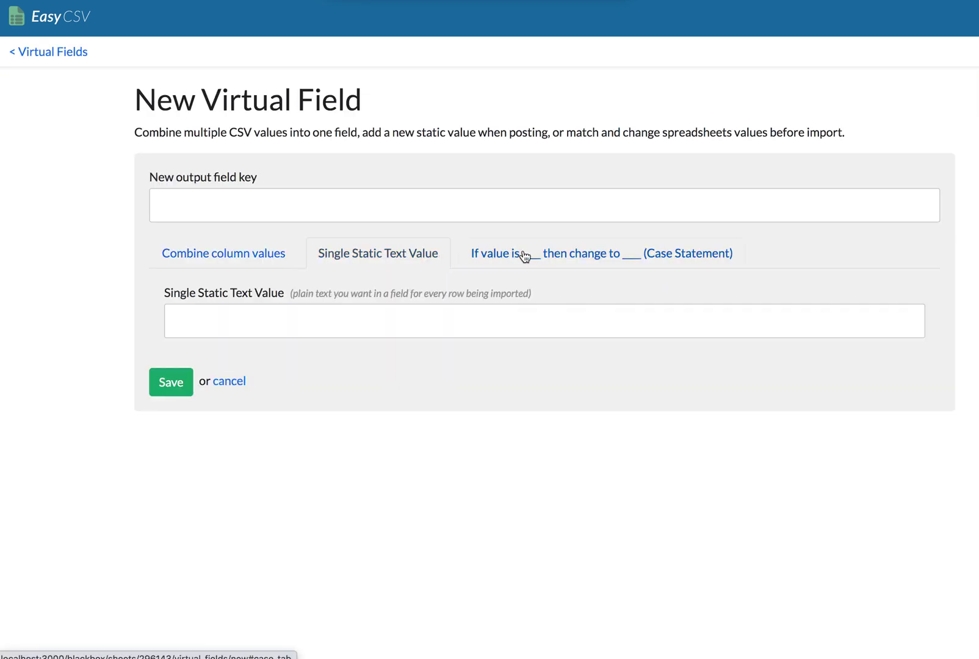
{"action": "left_click", "coordinate": [524, 256]}
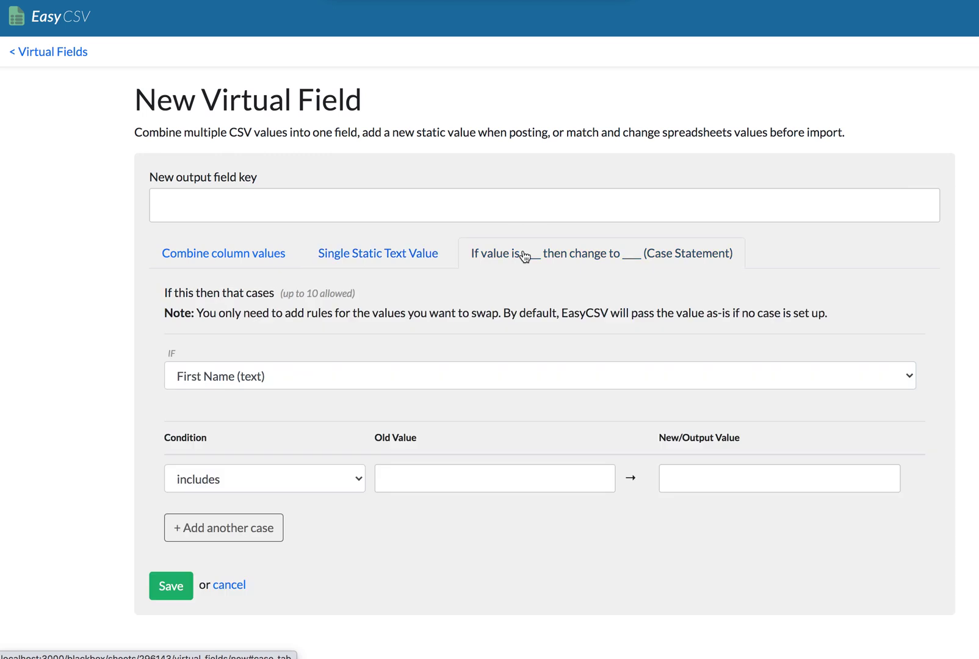
{"action": "left_click", "coordinate": [193, 212]}
{"action": "left_click", "coordinate": [74, 269]}
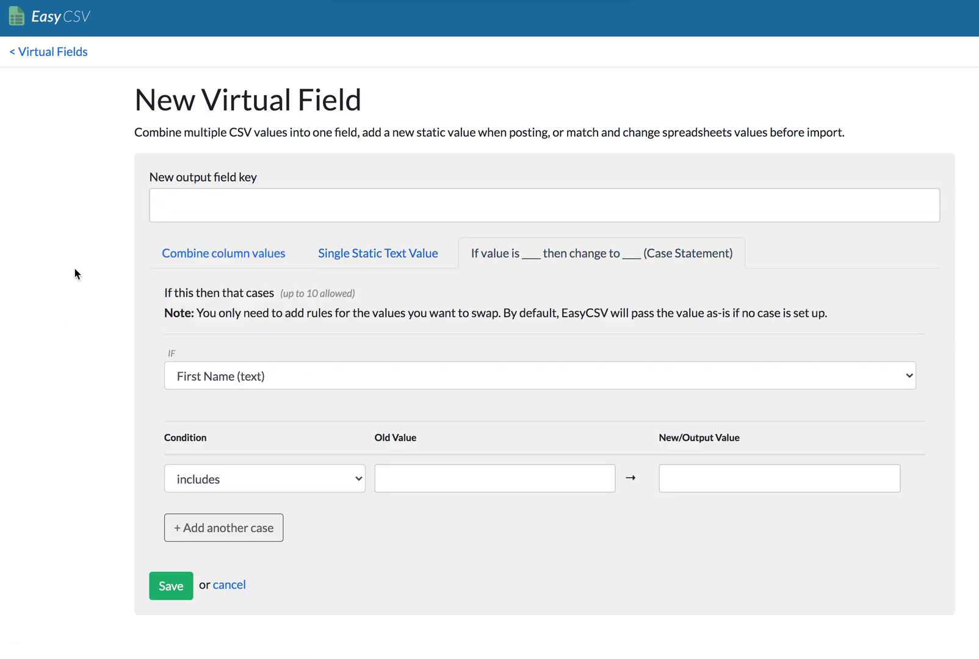
{"action": "left_click", "coordinate": [216, 373]}
{"action": "left_click", "coordinate": [220, 423]}
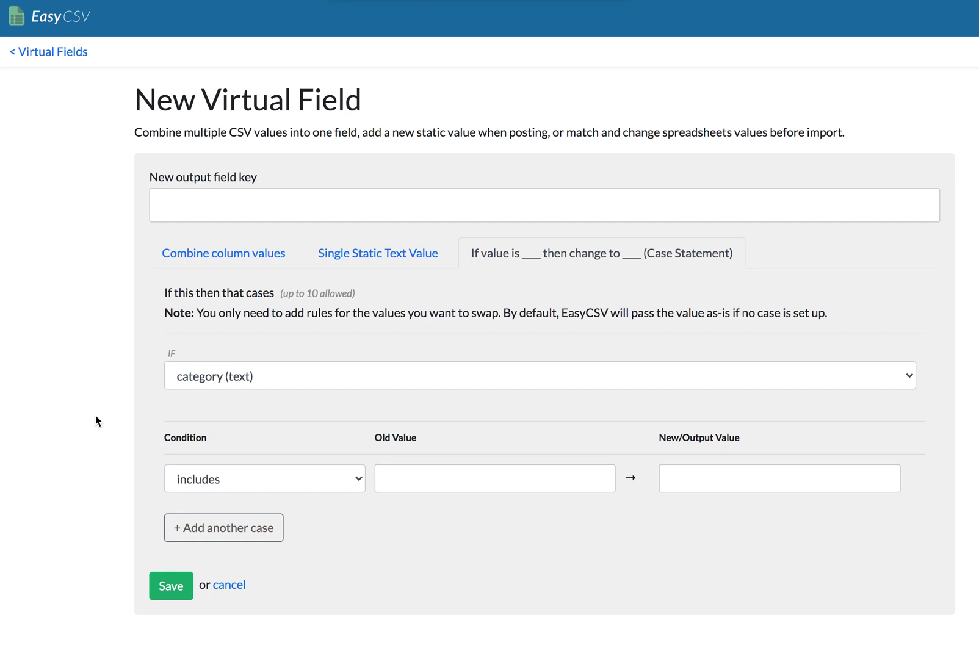
{"action": "left_click", "coordinate": [307, 203]}
- Enter mapped_category as the output key
{"action": "type", "text": "s"}
{"action": "key", "text": "BackSpace"}
{"action": "type", "text": "mapped_category"}
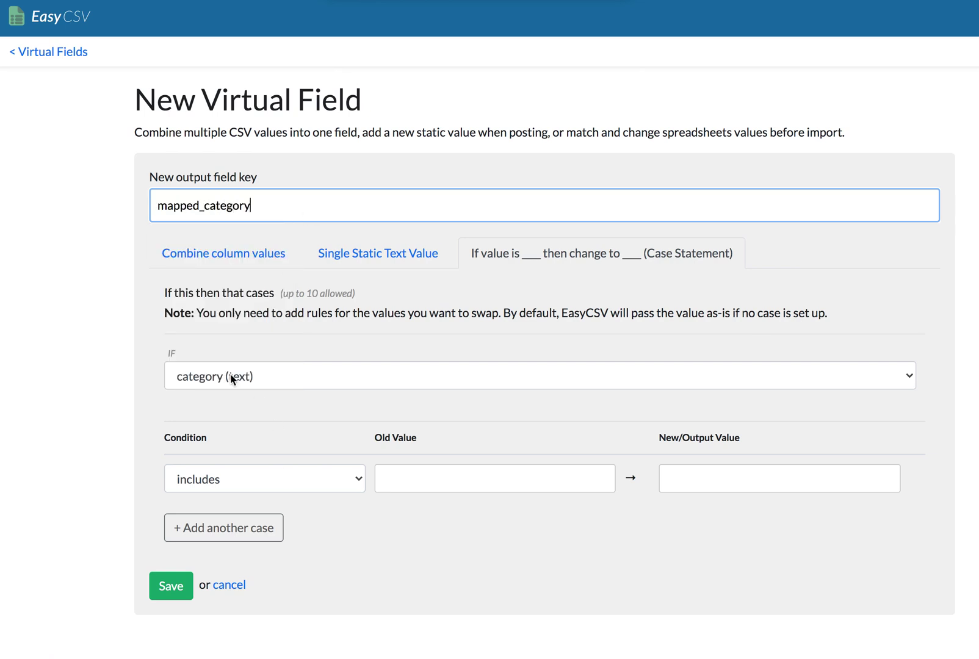
- Make the first case turn category values exactly matching shoes into Sneakers
{"action": "left_click", "coordinate": [243, 477]}
{"action": "left_click", "coordinate": [222, 494]}
{"action": "left_click", "coordinate": [426, 478]}
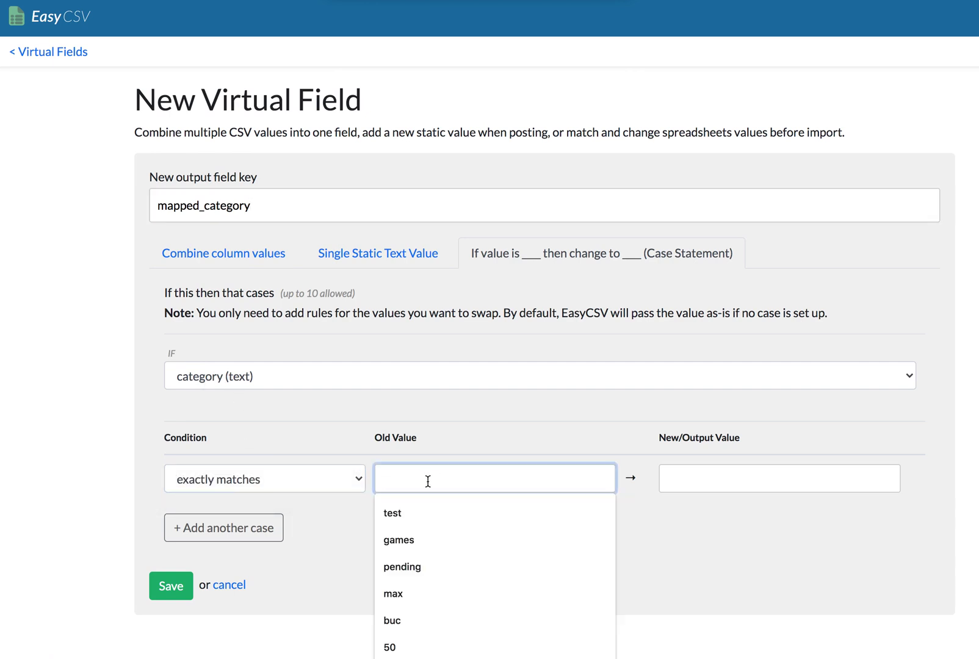
{"action": "type", "text": "shoes"}
{"action": "key", "text": "Tab"}
{"action": "type", "text": "Sneakers"}
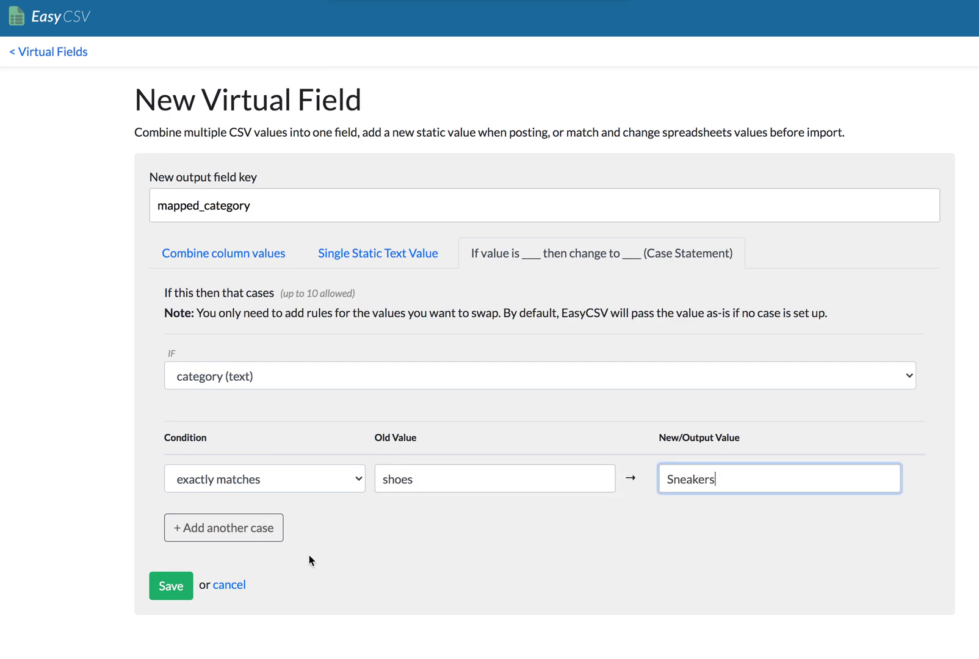
{"action": "left_click", "coordinate": [320, 556]}
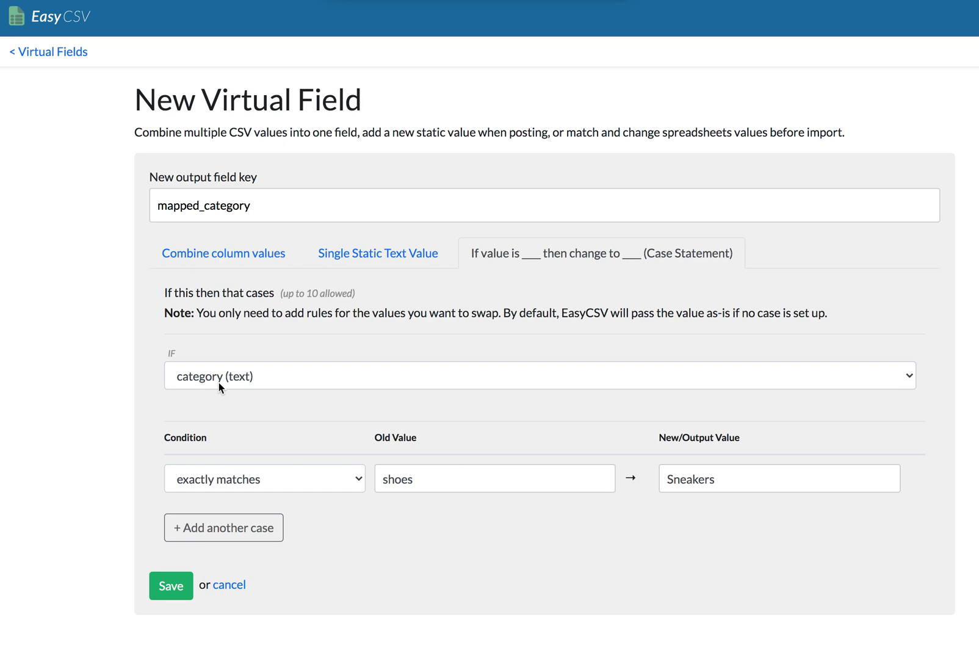
{"action": "double_click", "coordinate": [181, 205]}
{"action": "left_click", "coordinate": [478, 575]}
{"action": "double_click", "coordinate": [227, 206]}
{"action": "left_click", "coordinate": [488, 538]}
- Add a second includes case with old value games
{"action": "left_click", "coordinate": [242, 527]}
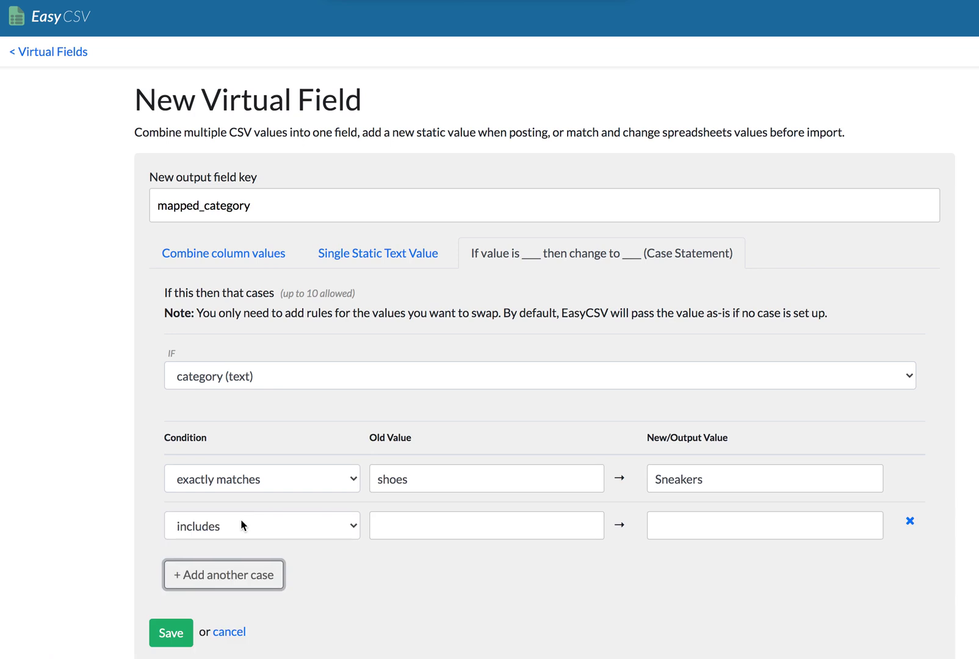
{"action": "left_click", "coordinate": [243, 527]}
{"action": "left_click", "coordinate": [428, 529]}
{"action": "left_click", "coordinate": [434, 525]}
{"action": "left_click", "coordinate": [433, 585]}
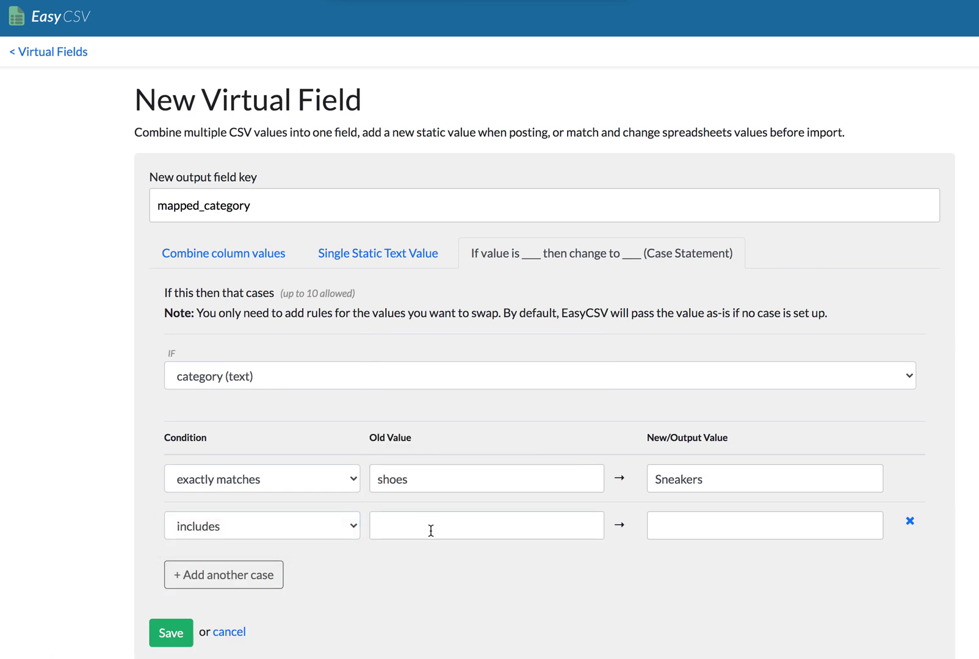
{"action": "left_click", "coordinate": [430, 529]}
{"action": "type", "text": "games"}
{"action": "left_click", "coordinate": [437, 591]}
- Set the second case's new value to Games & Fun
{"action": "left_click", "coordinate": [679, 523]}
{"action": "type", "text": "Games "}
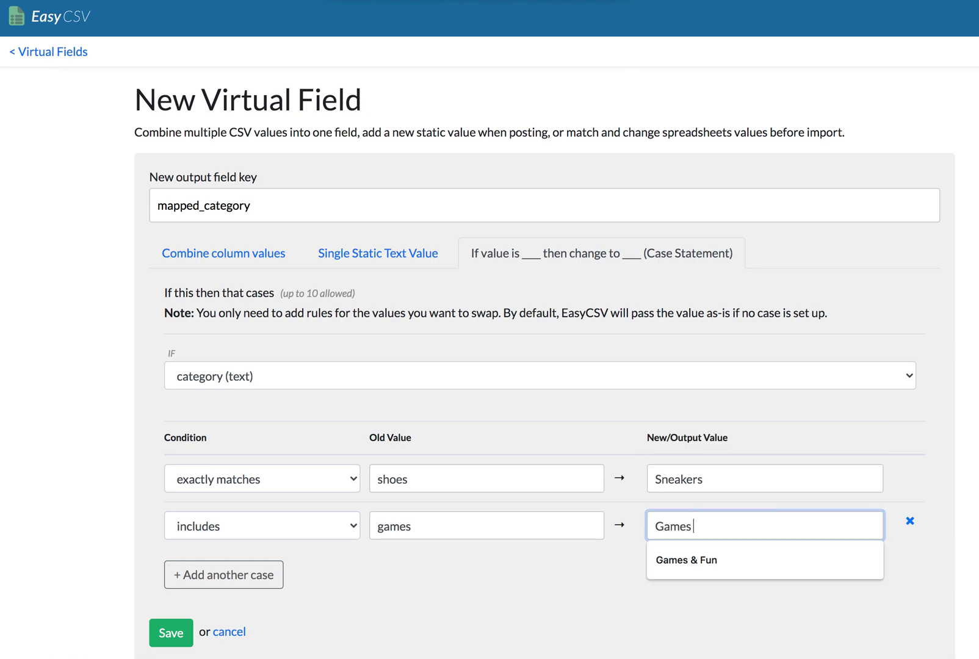
{"action": "type", "text": "& Fun"}
{"action": "left_click", "coordinate": [539, 583]}
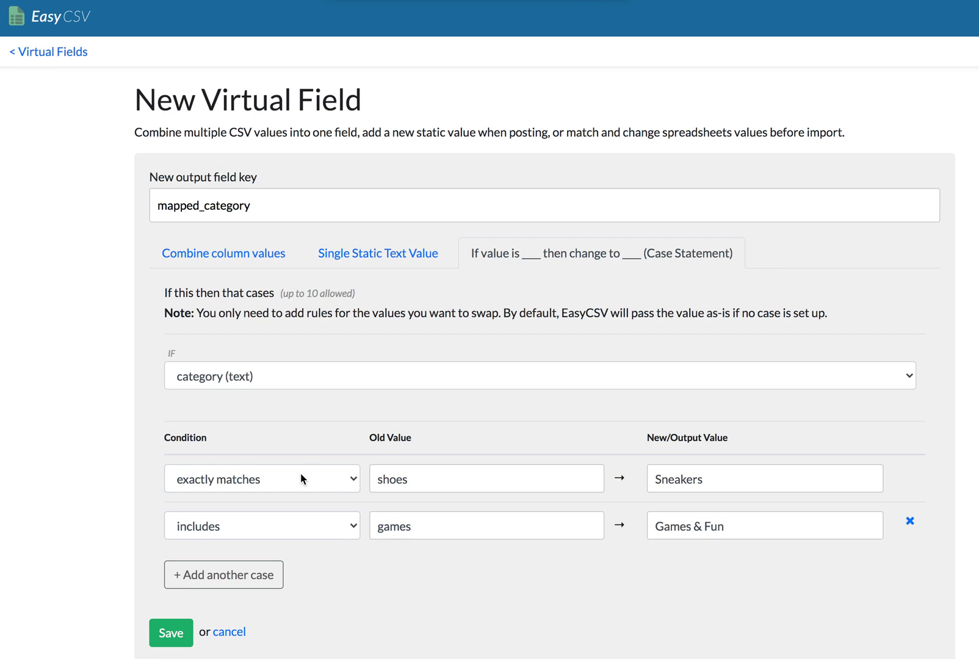
{"action": "left_click", "coordinate": [424, 533]}
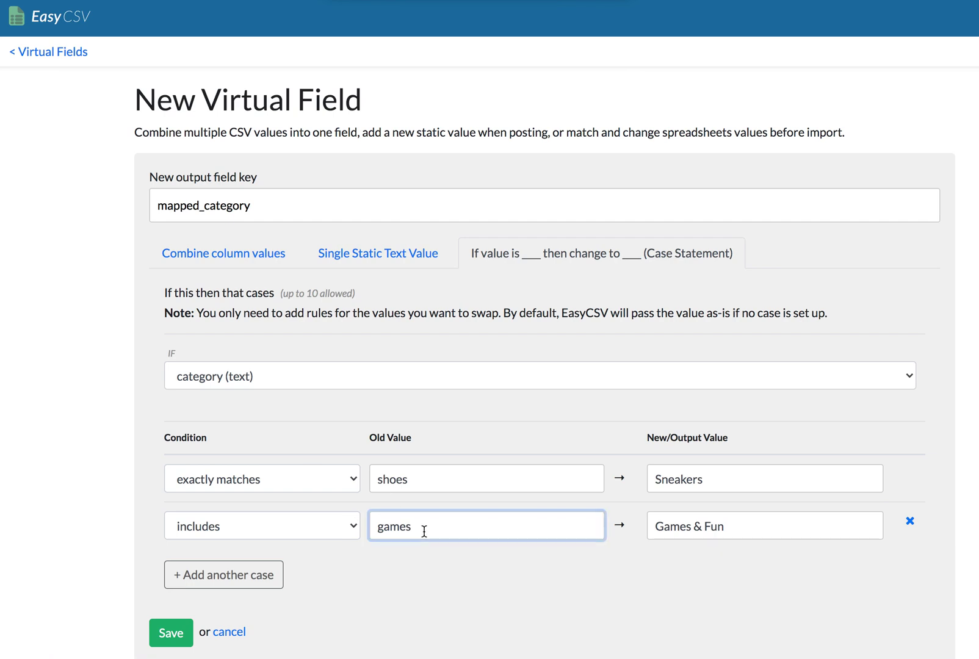
{"action": "left_click", "coordinate": [466, 592]}
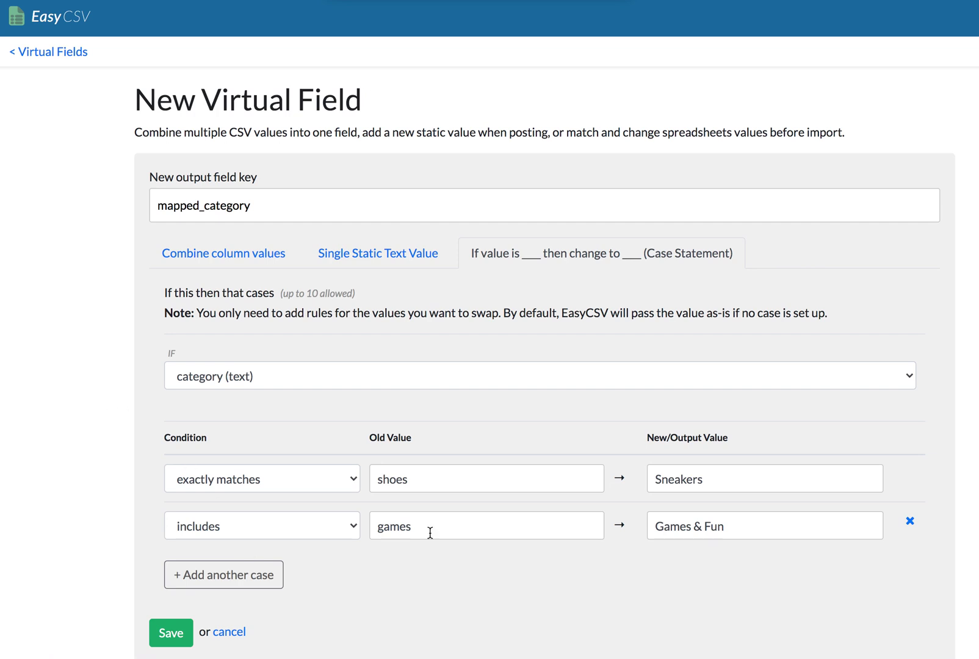
- Change the second case to exactly match sneakers, outputting Sneakers
{"action": "left_click", "coordinate": [330, 529]}
{"action": "left_click", "coordinate": [321, 543]}
{"action": "double_click", "coordinate": [391, 531]}
{"action": "type", "text": "sneakers"}
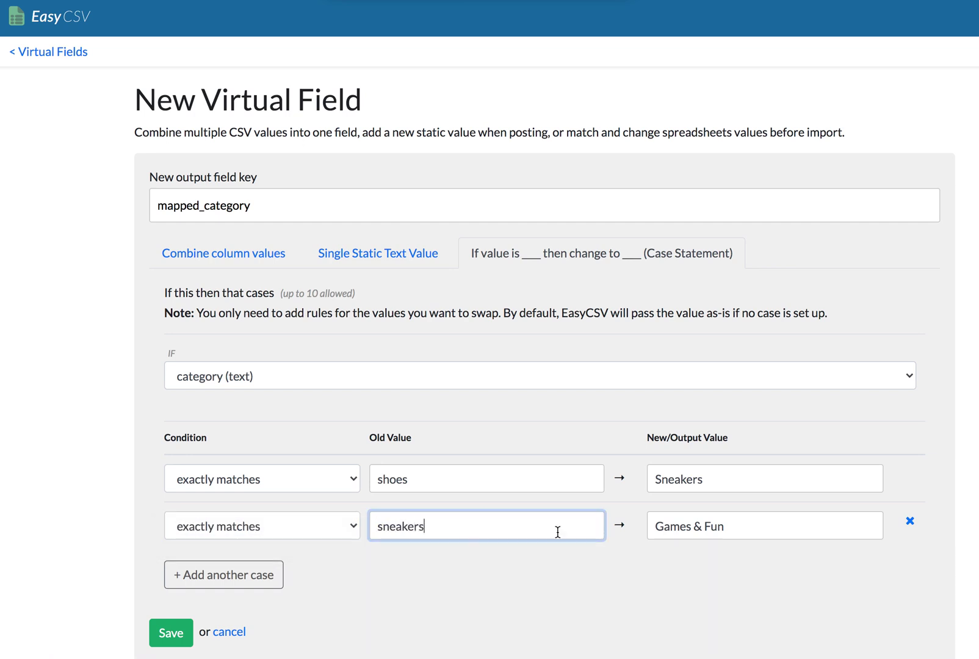
{"action": "left_click", "coordinate": [678, 527]}
{"action": "triple_click", "coordinate": [678, 527]}
{"action": "type", "text": "Sneakers"}
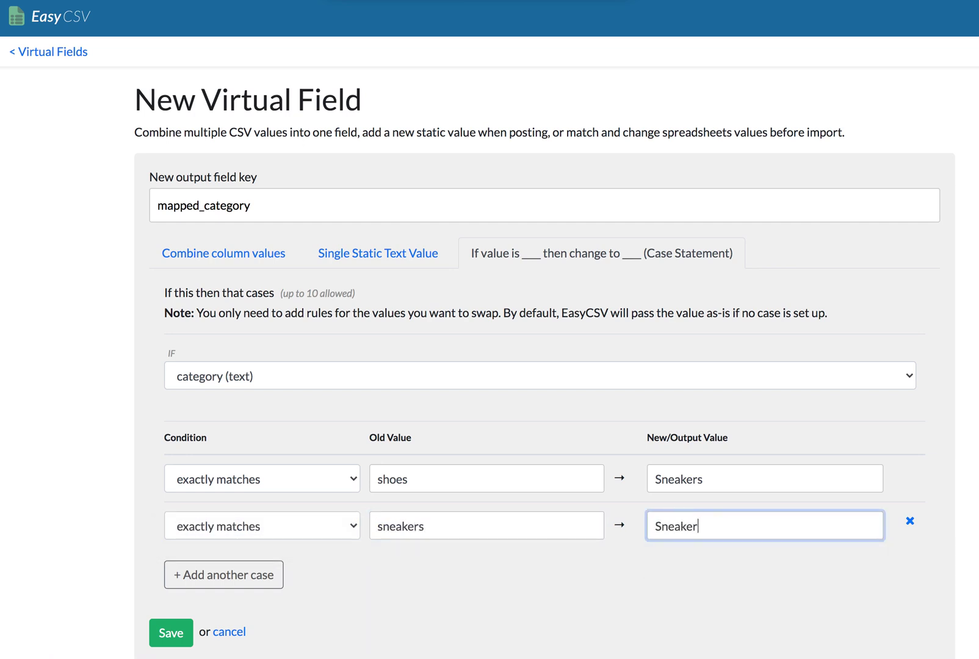
- Add a third case mapping exact match tennis shoes to Sneakers
{"action": "left_click", "coordinate": [273, 571]}
{"action": "left_click", "coordinate": [262, 573]}
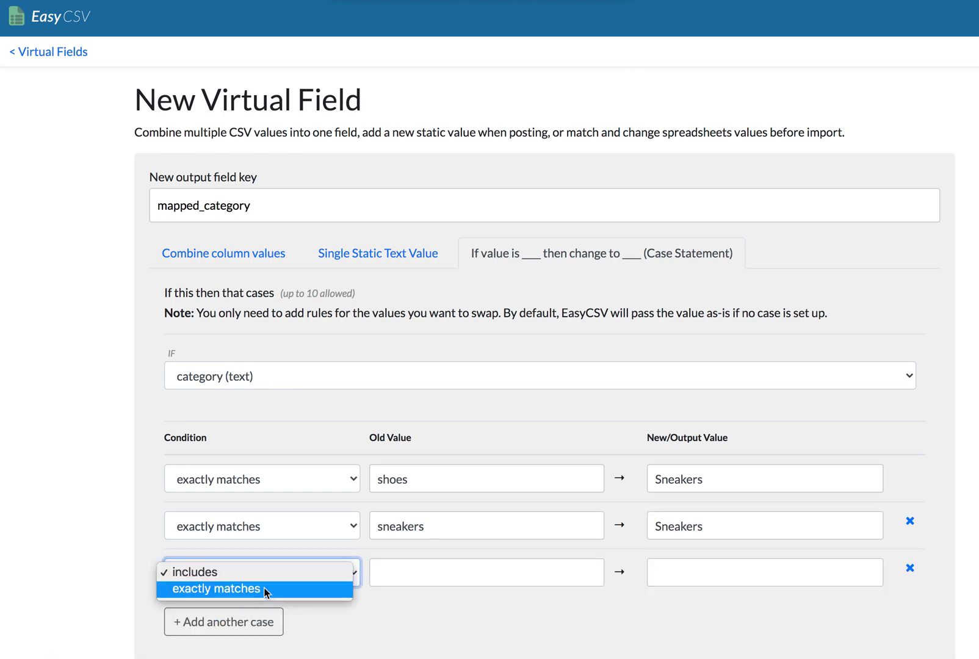
{"action": "left_click", "coordinate": [267, 587]}
{"action": "left_click", "coordinate": [421, 575]}
{"action": "type", "text": "tenn"}
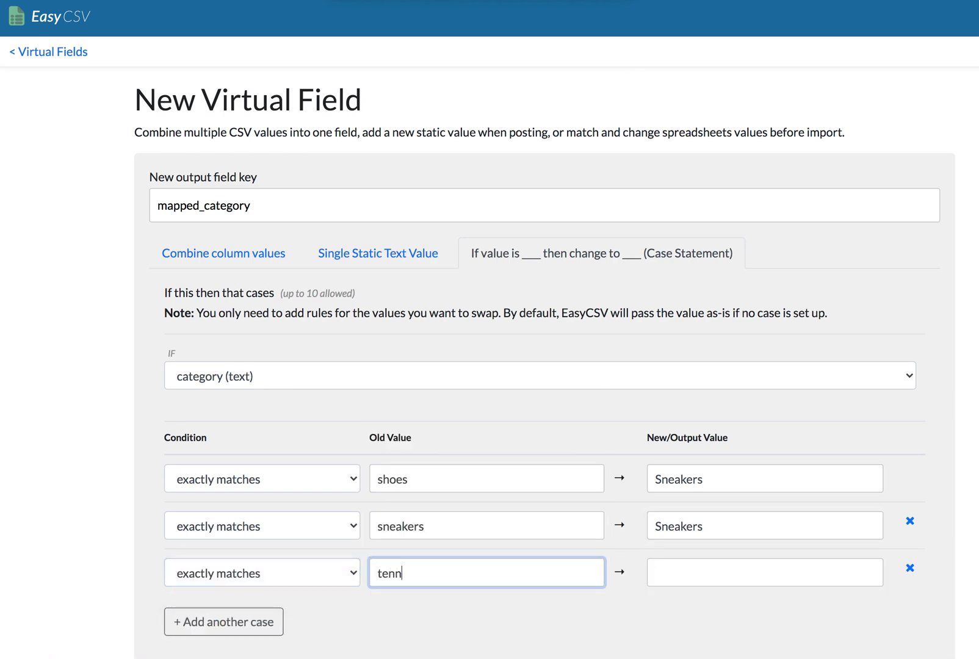
{"action": "type", "text": "is shoes"}
{"action": "left_click", "coordinate": [672, 572]}
{"action": "type", "text": "Sneakers"}
{"action": "left_click", "coordinate": [72, 527]}
- Save the mapped_category field to the output fields list
{"action": "scroll", "coordinate": [72, 527], "scroll_direction": "down", "scroll_amount": 2}
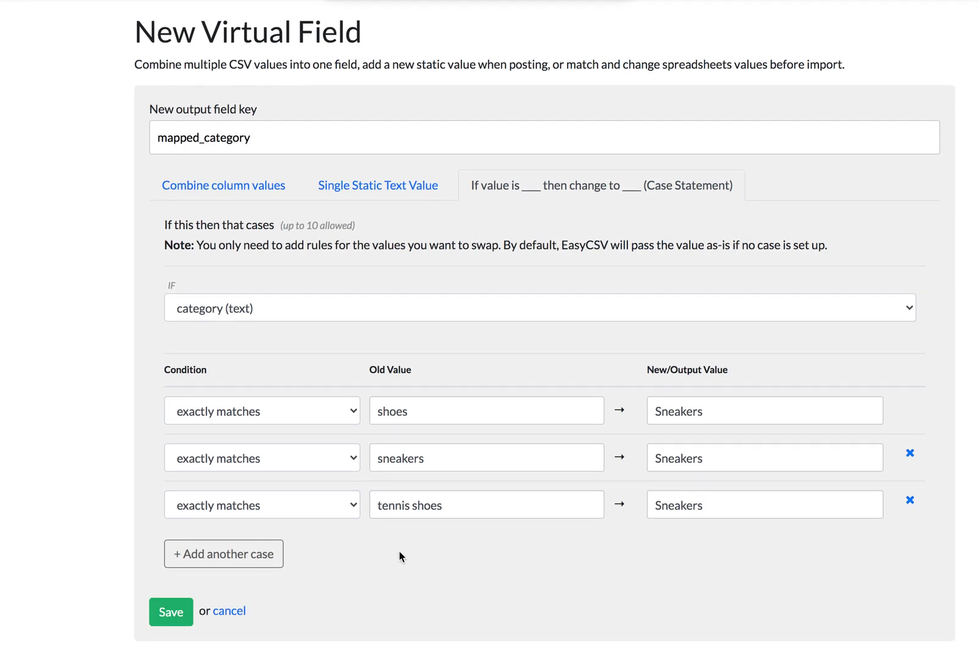
{"action": "left_click", "coordinate": [166, 612]}
{"action": "double_click", "coordinate": [203, 383]}
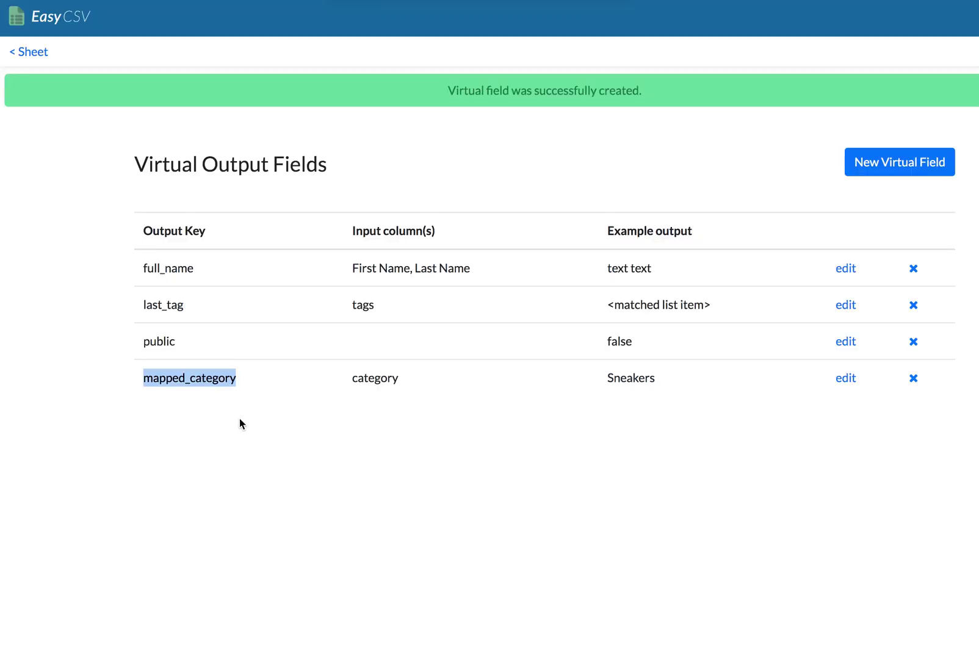
- Review the saved mapped_category field's edit view, then go back to the Virtual Fields list
{"action": "left_click", "coordinate": [215, 412]}
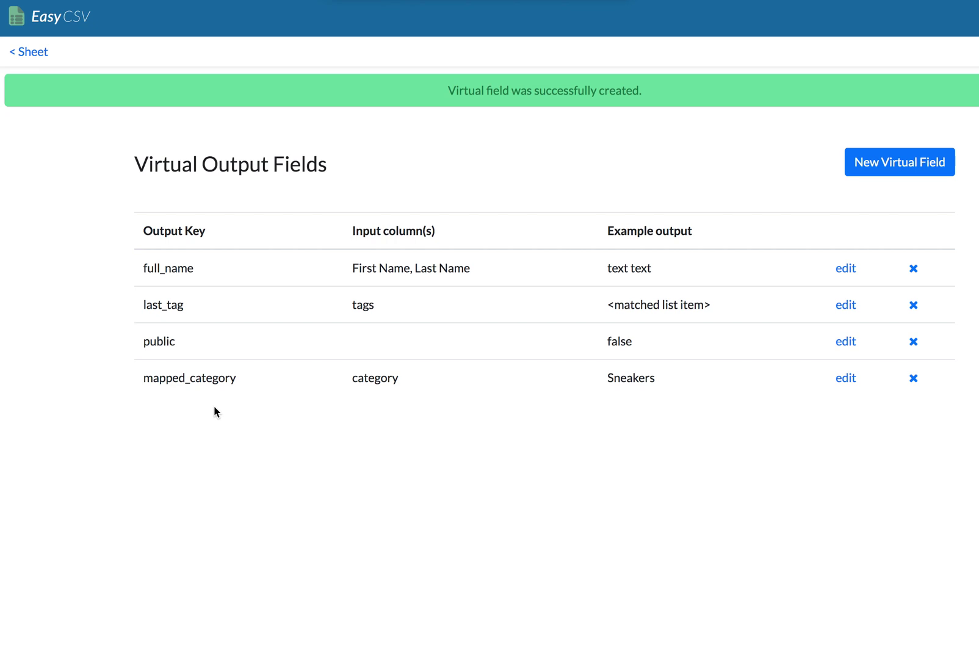
{"action": "double_click", "coordinate": [206, 381]}
{"action": "left_click", "coordinate": [210, 433]}
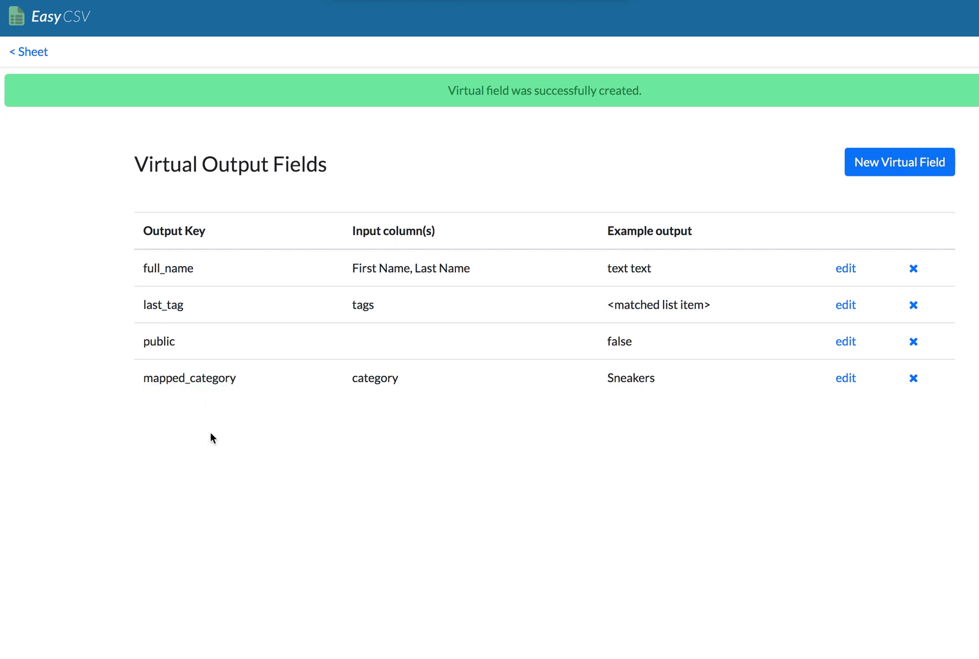
{"action": "left_click", "coordinate": [847, 380]}
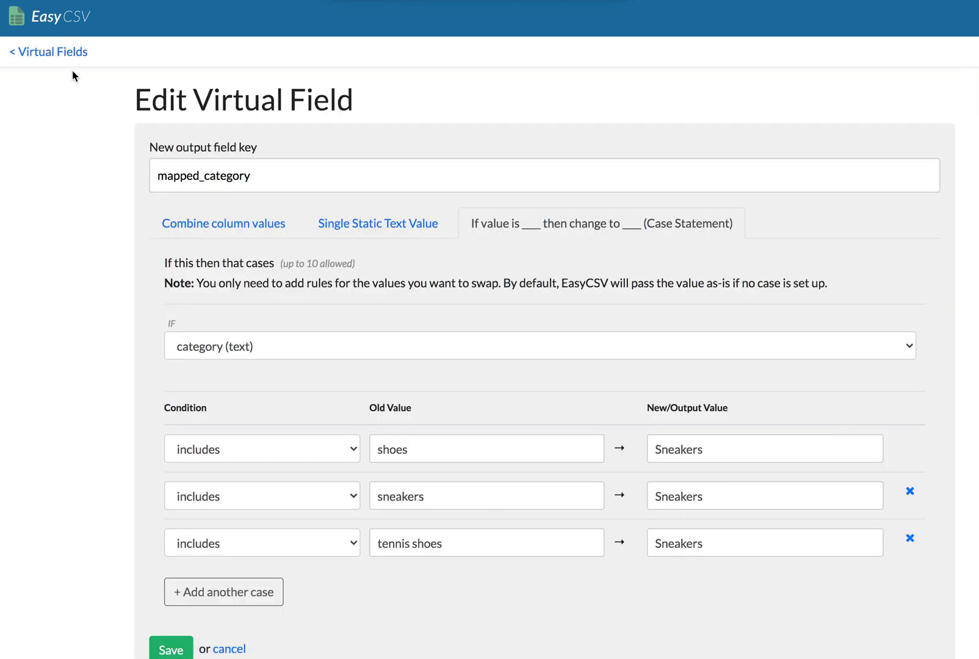
{"action": "left_click", "coordinate": [55, 52]}
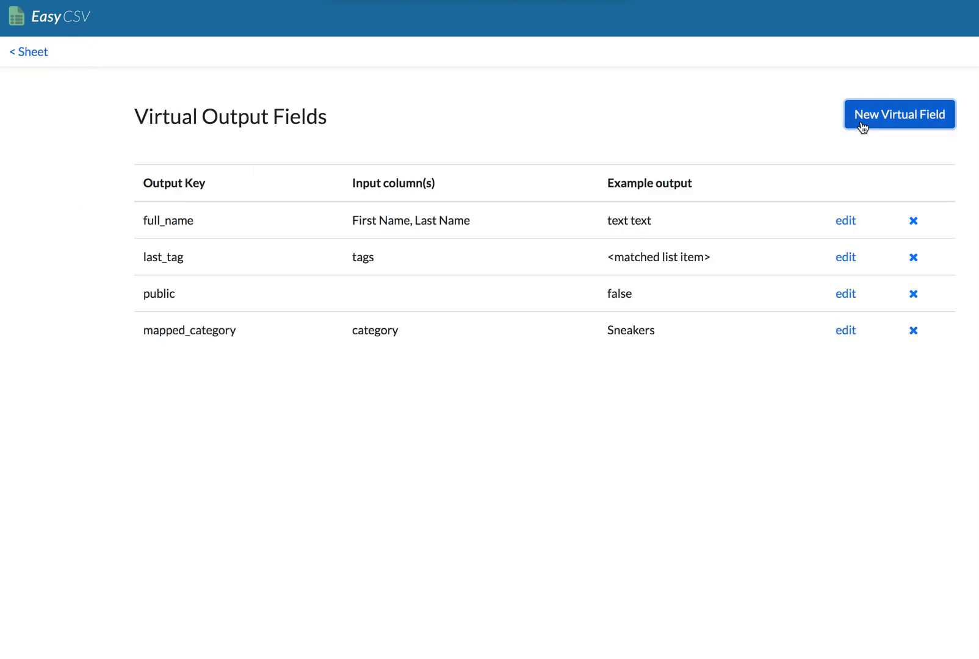
- Start another new virtual field and look over its column-value action list without choosing one
{"action": "left_click", "coordinate": [863, 124]}
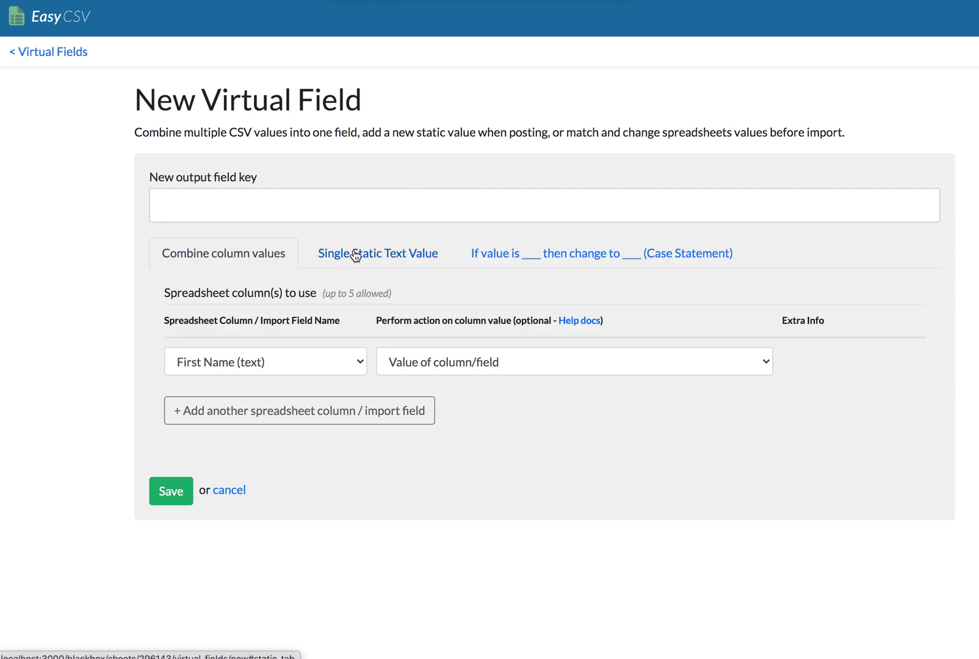
{"action": "left_click", "coordinate": [444, 368]}
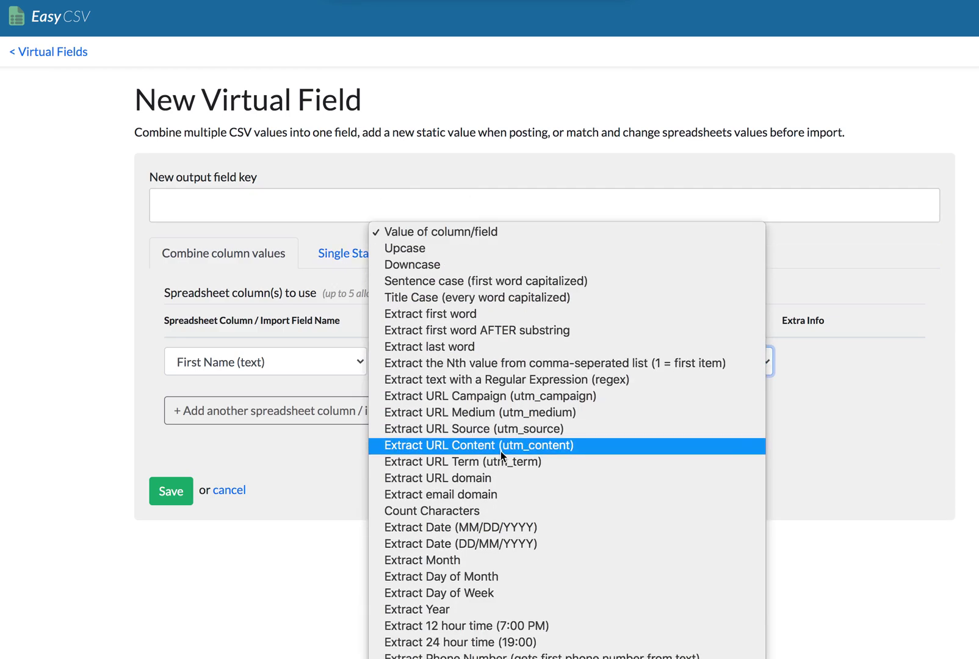
{"action": "left_click", "coordinate": [477, 116]}
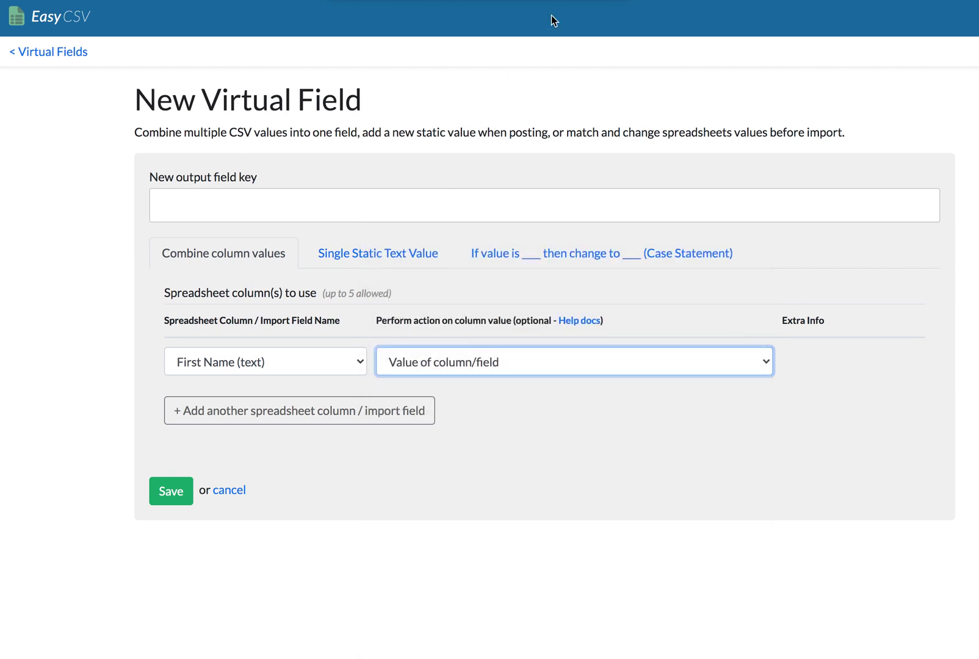